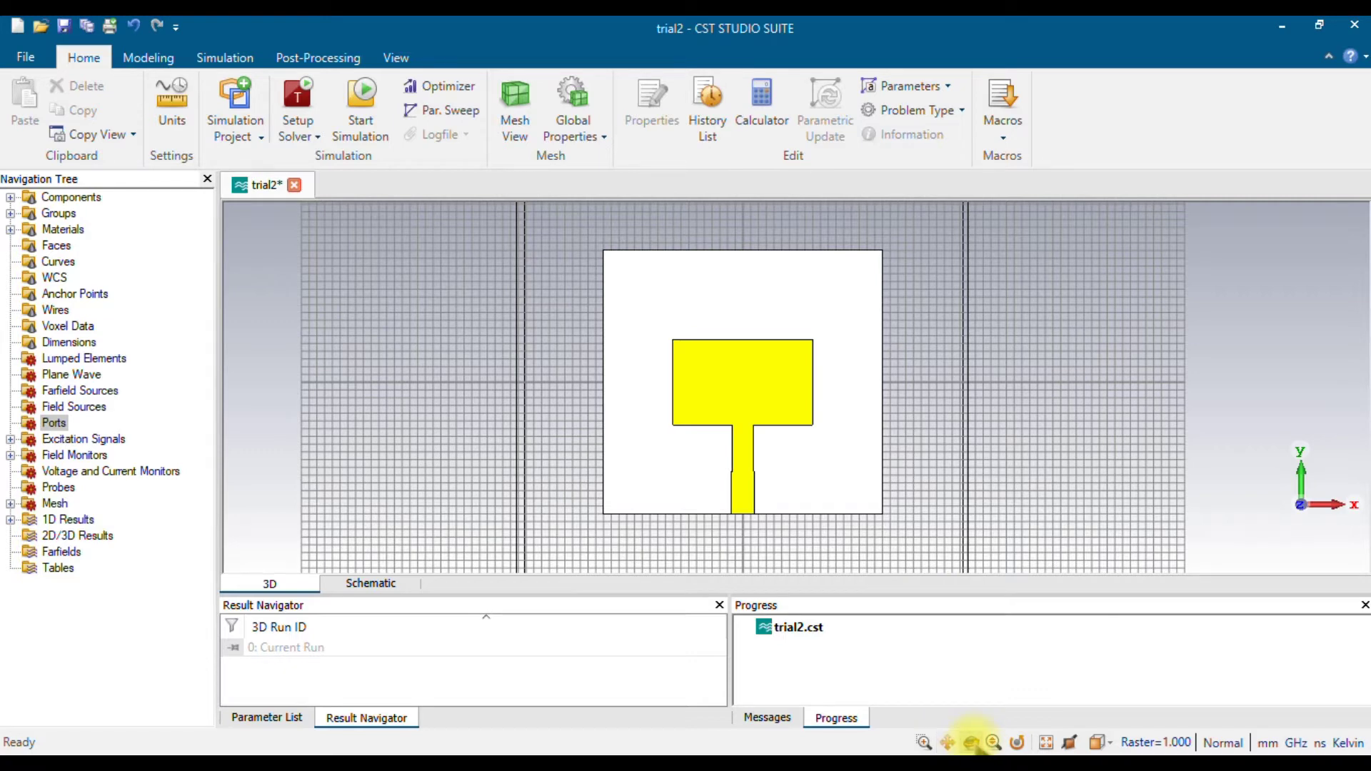
- Switch the 3D view navigation to Rotate mode
click(972, 744)
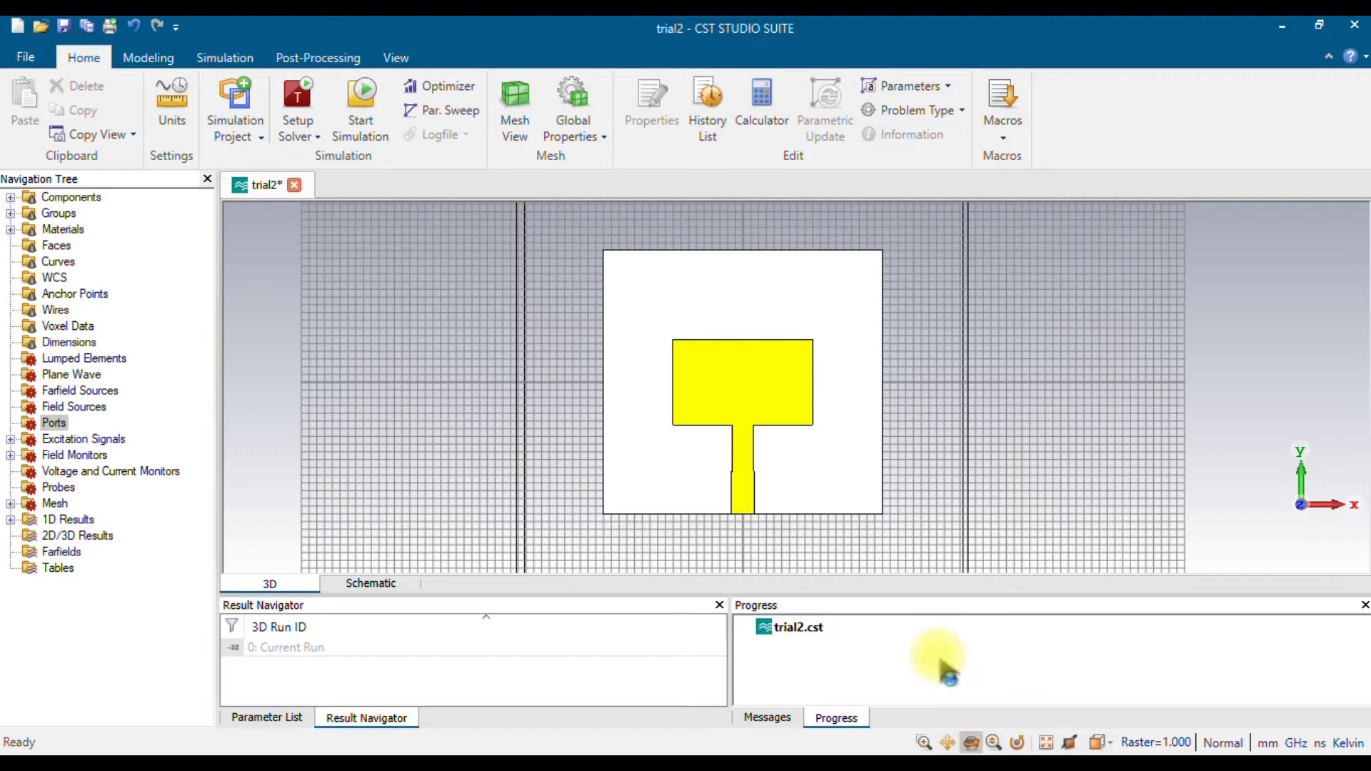
- Tilt the antenna upward into a perspective showing the substrate's front edge and feedline end
click(838, 529)
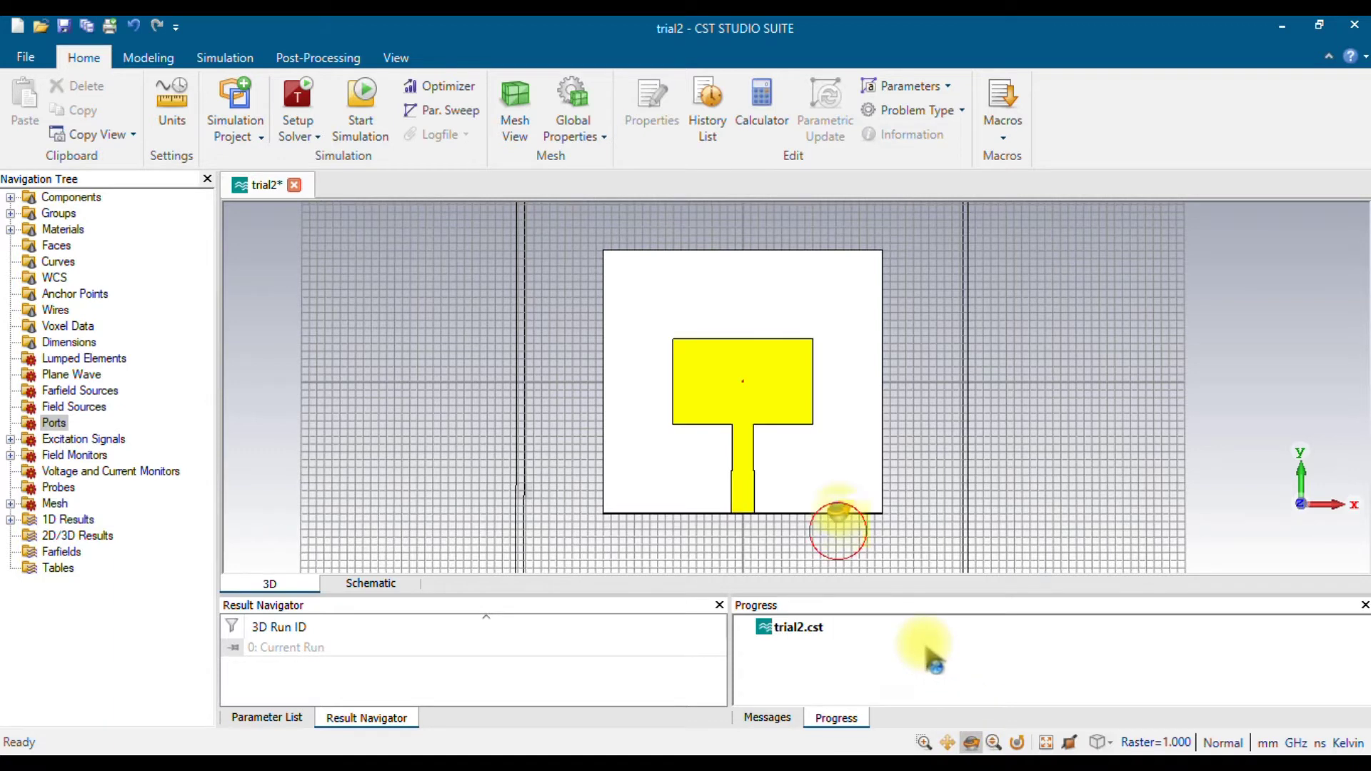
drag(838, 512, 827, 382)
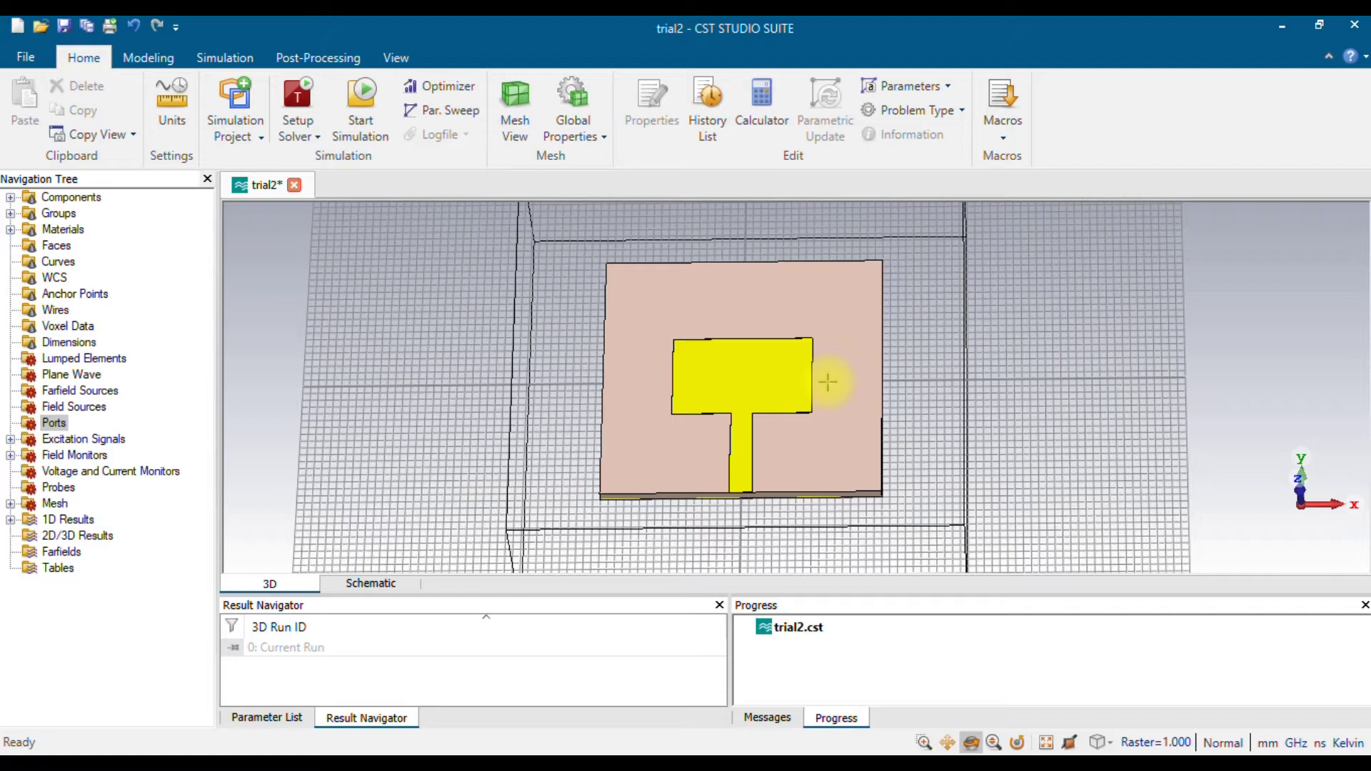
drag(781, 514, 777, 419)
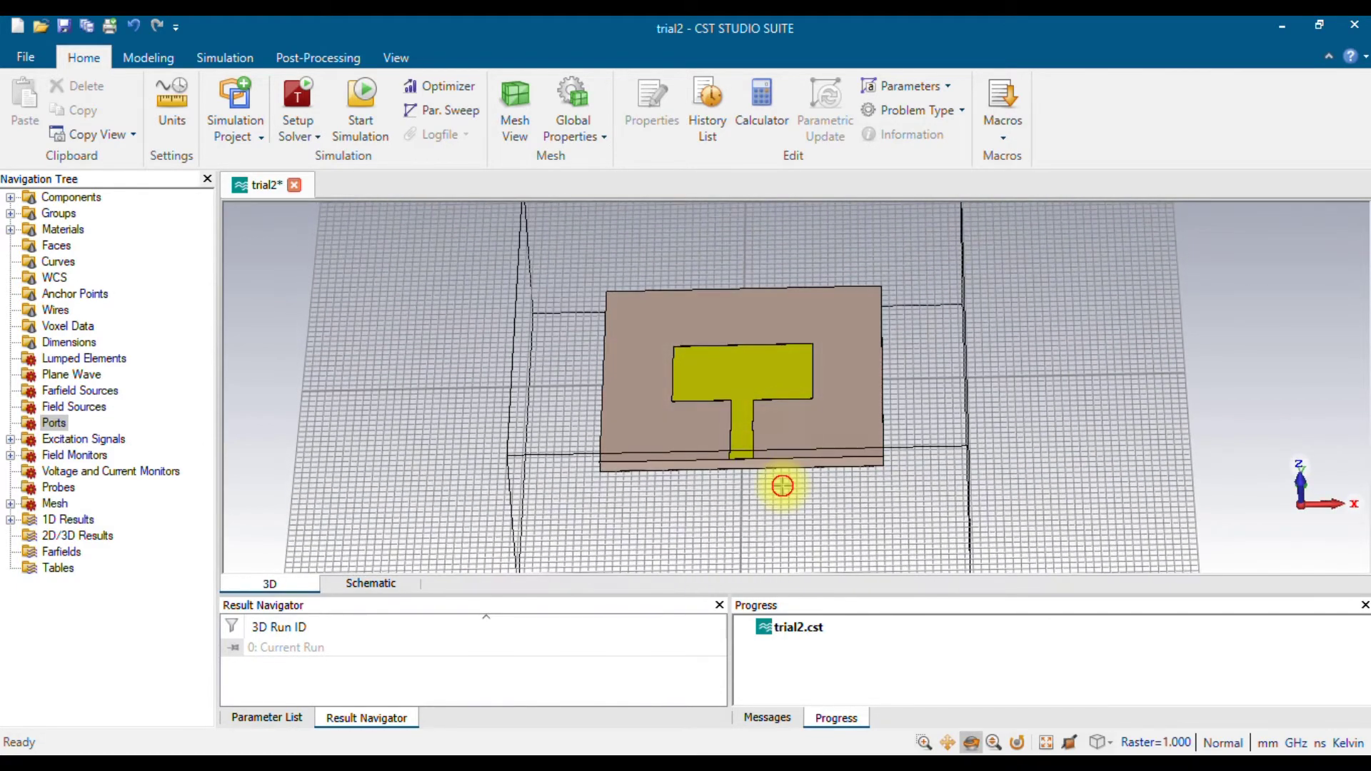
drag(783, 486, 784, 407)
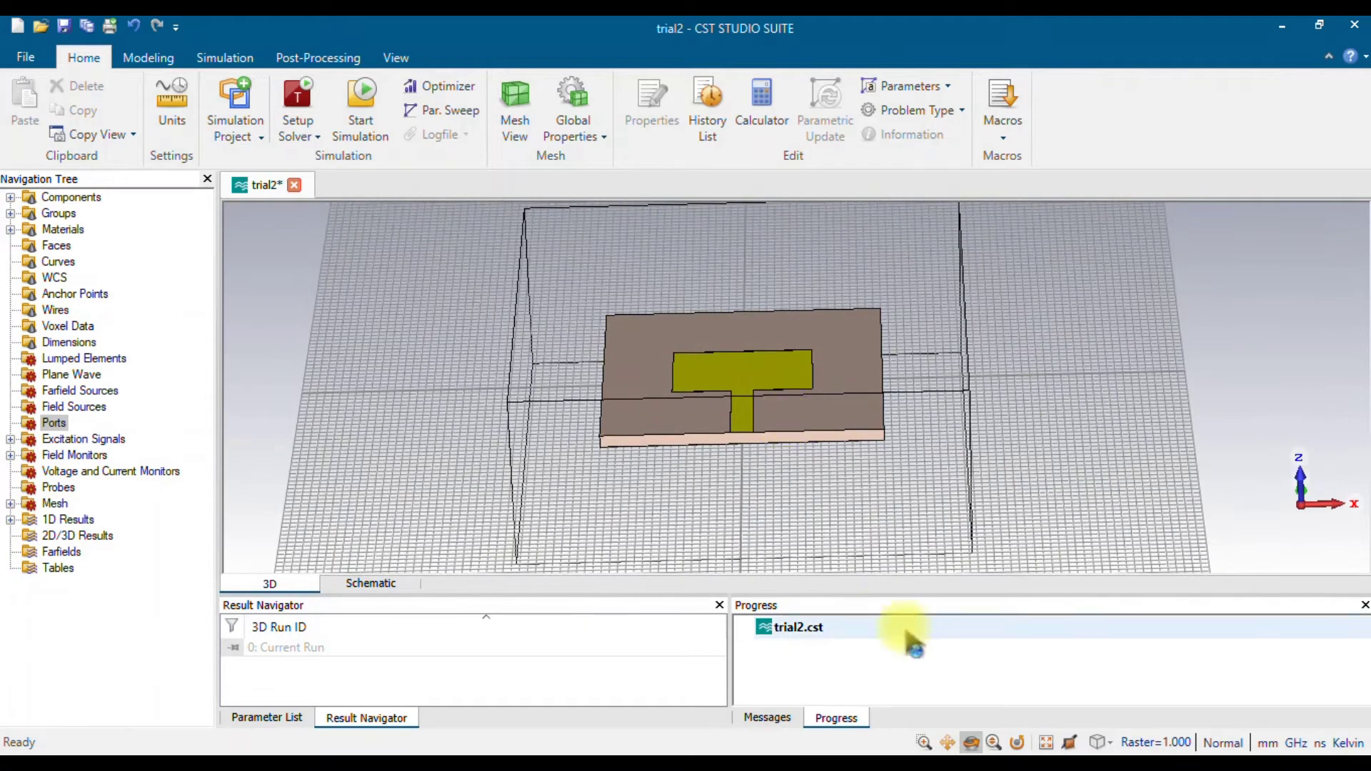
click(924, 743)
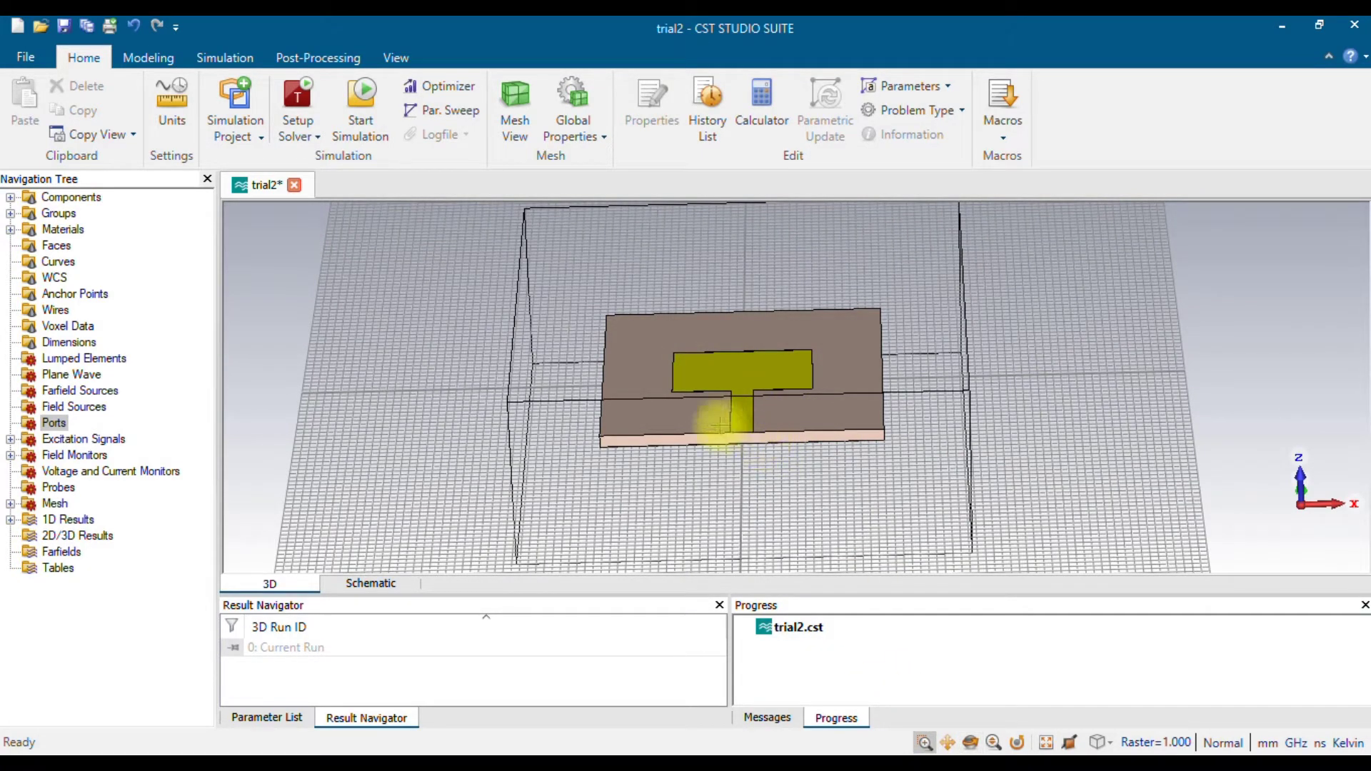
- Zoom in on the feedline end where it meets the substrate's front edge
click(767, 443)
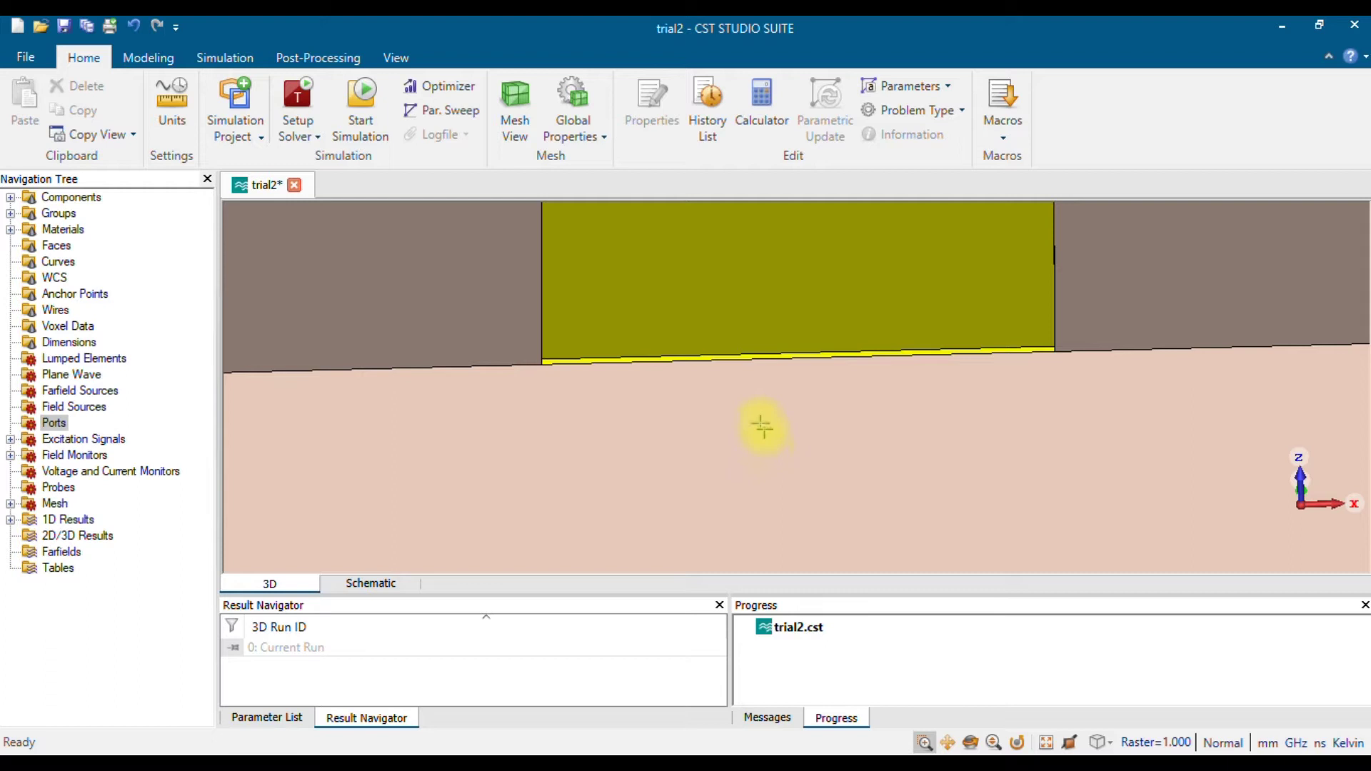
scroll(762, 420, down, 5)
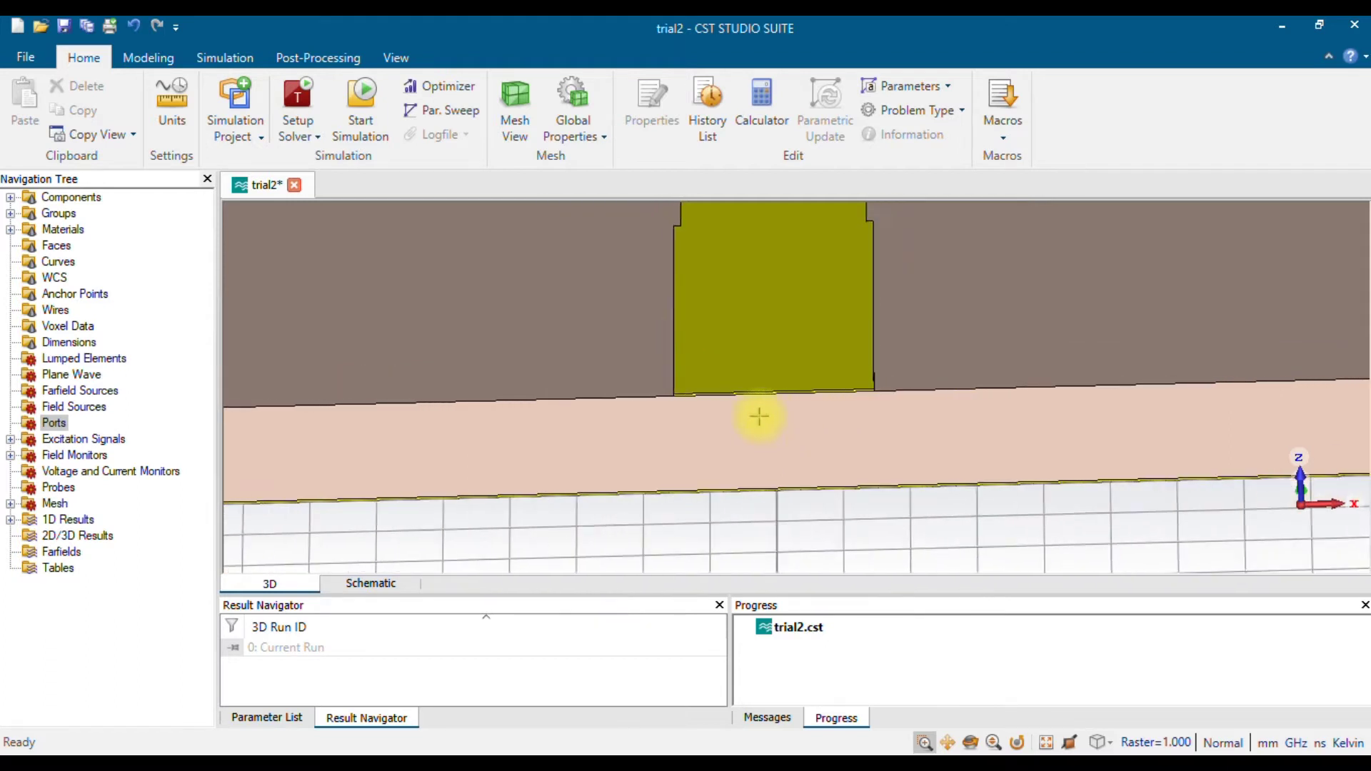
scroll(759, 416, up, 5)
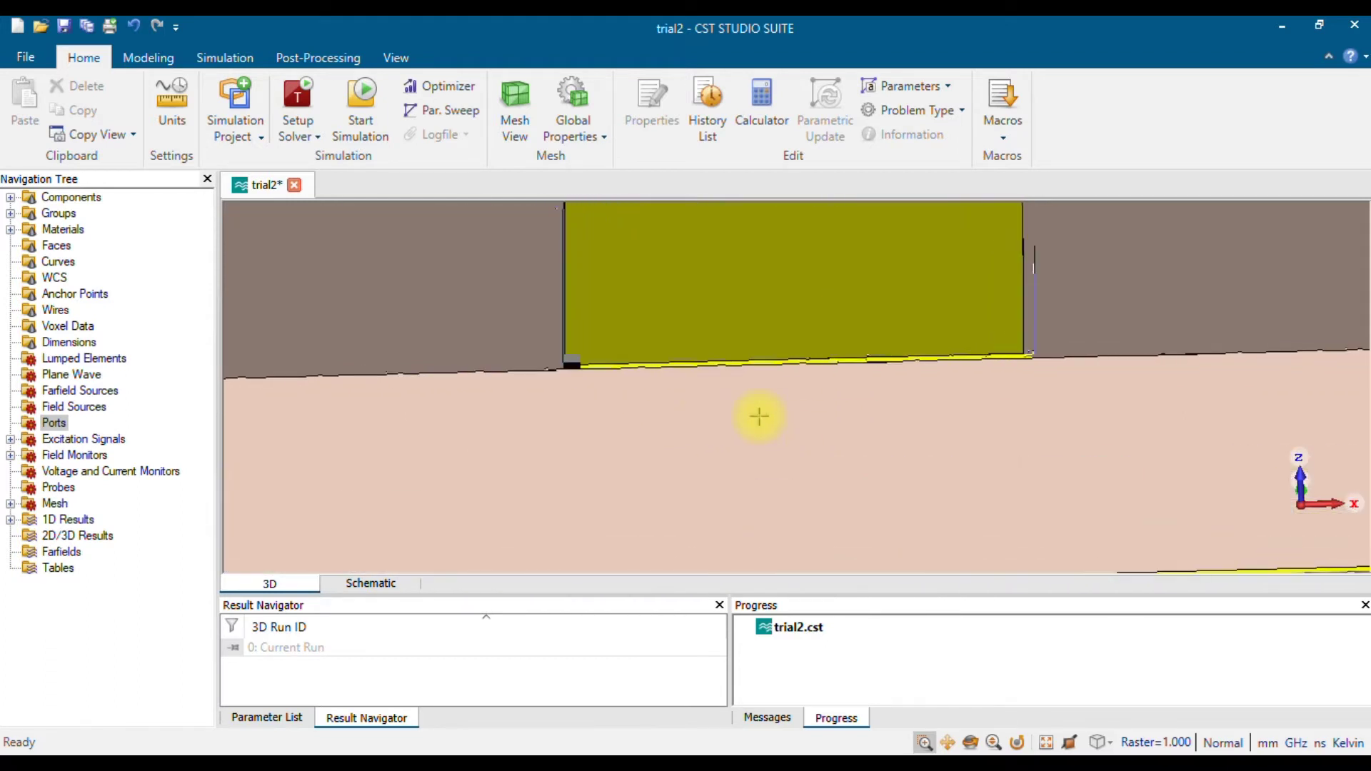
scroll(759, 416, up, 2)
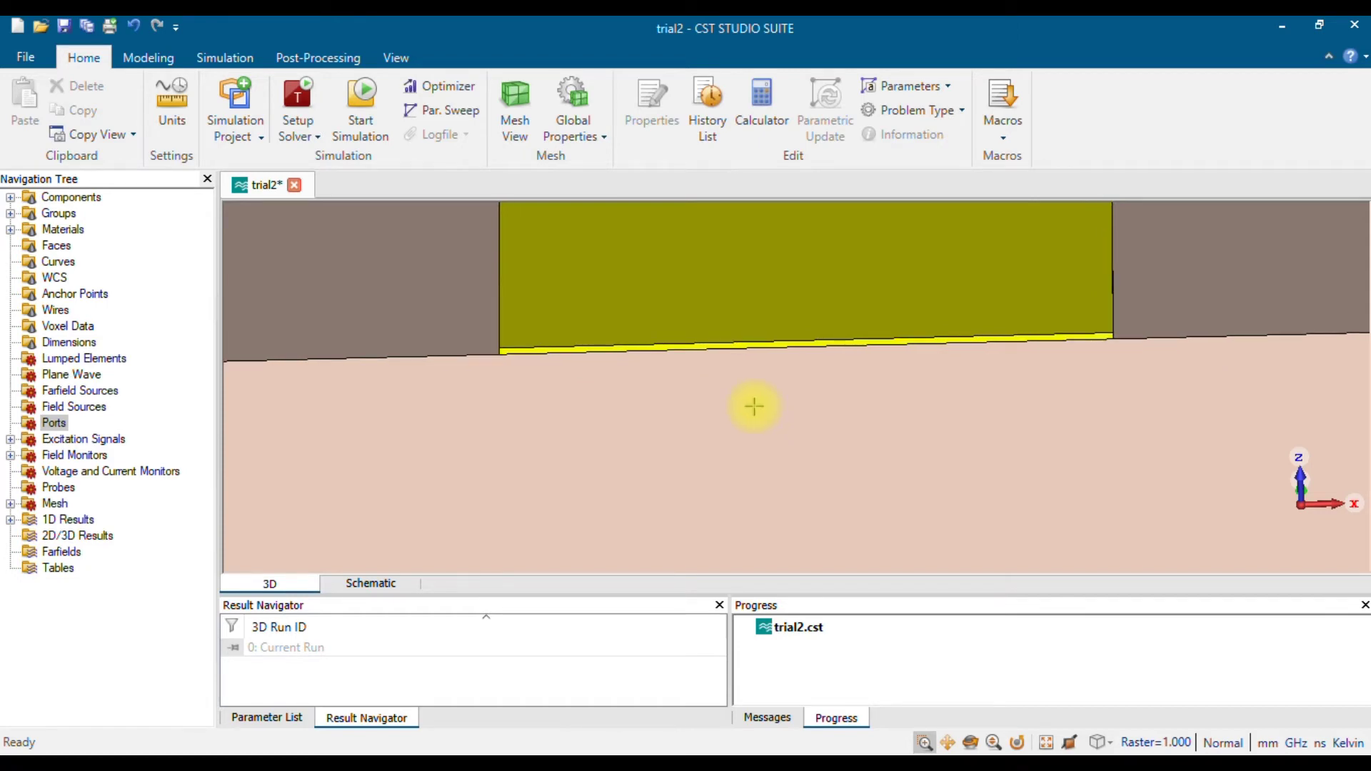
click(148, 57)
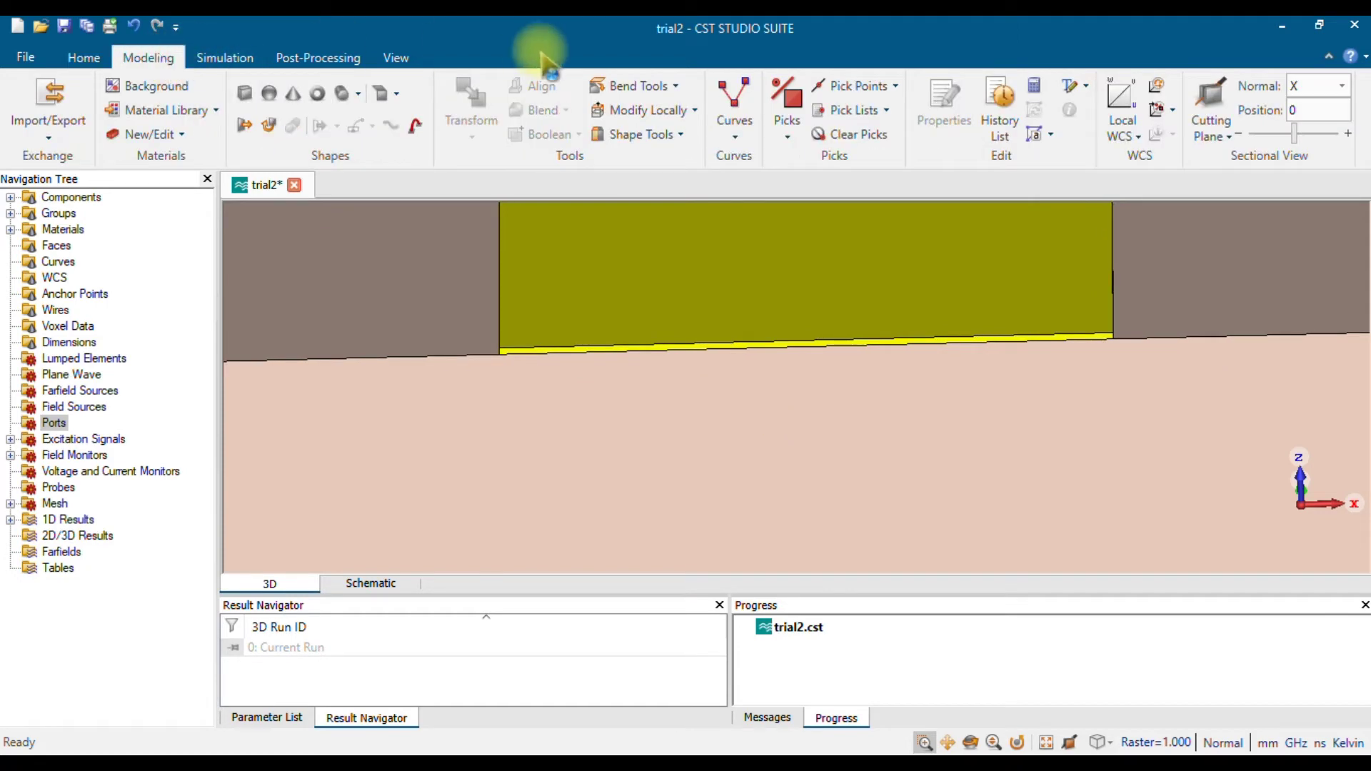
- Use Pick Face to select the feedline's end face (normal 0, -1, 0, area 0.105)
click(797, 141)
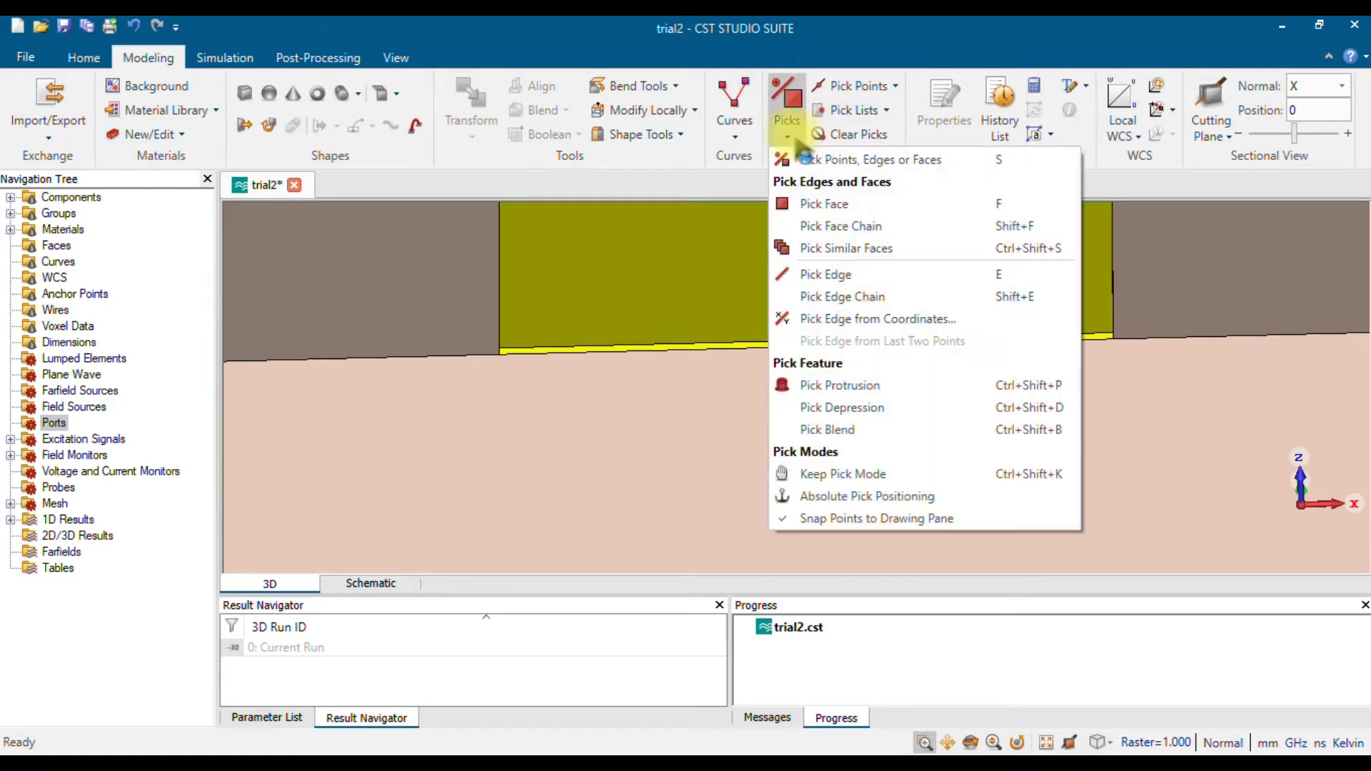
click(847, 207)
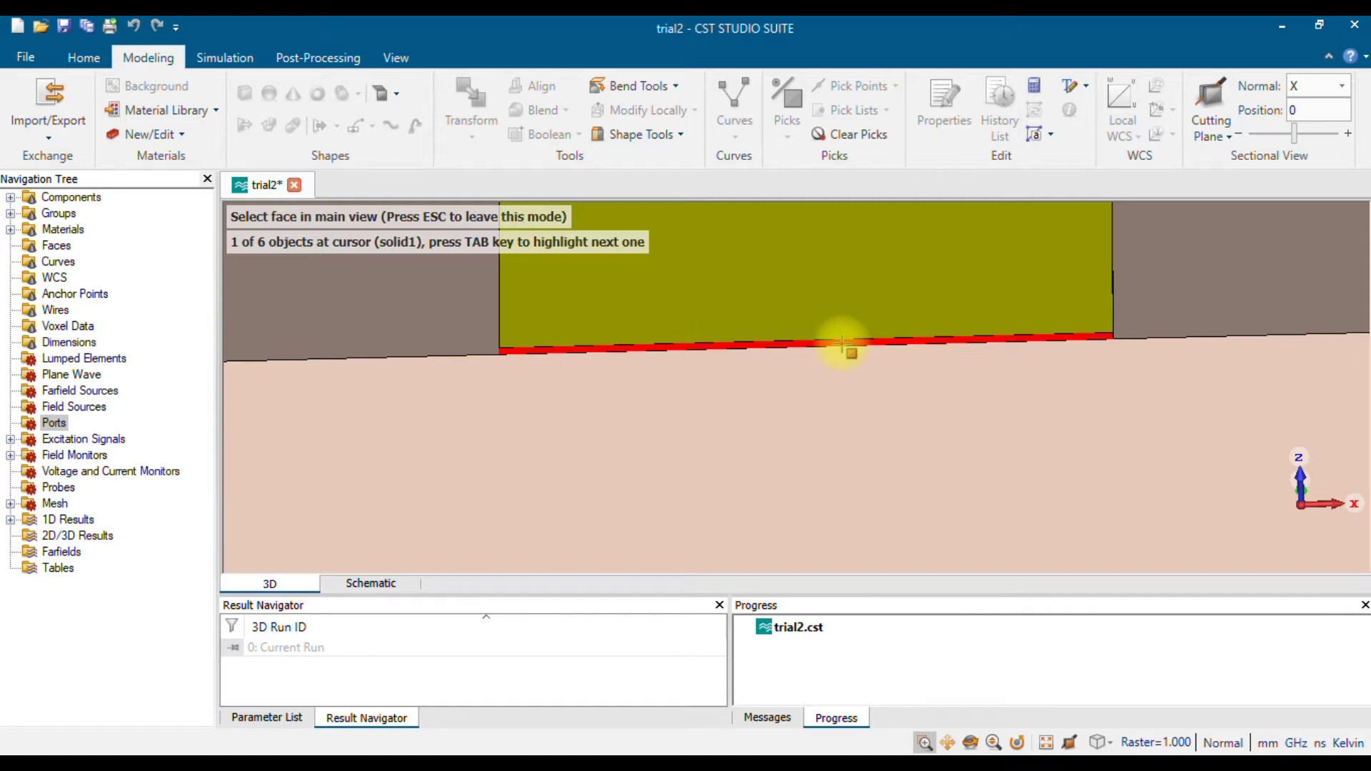
click(843, 345)
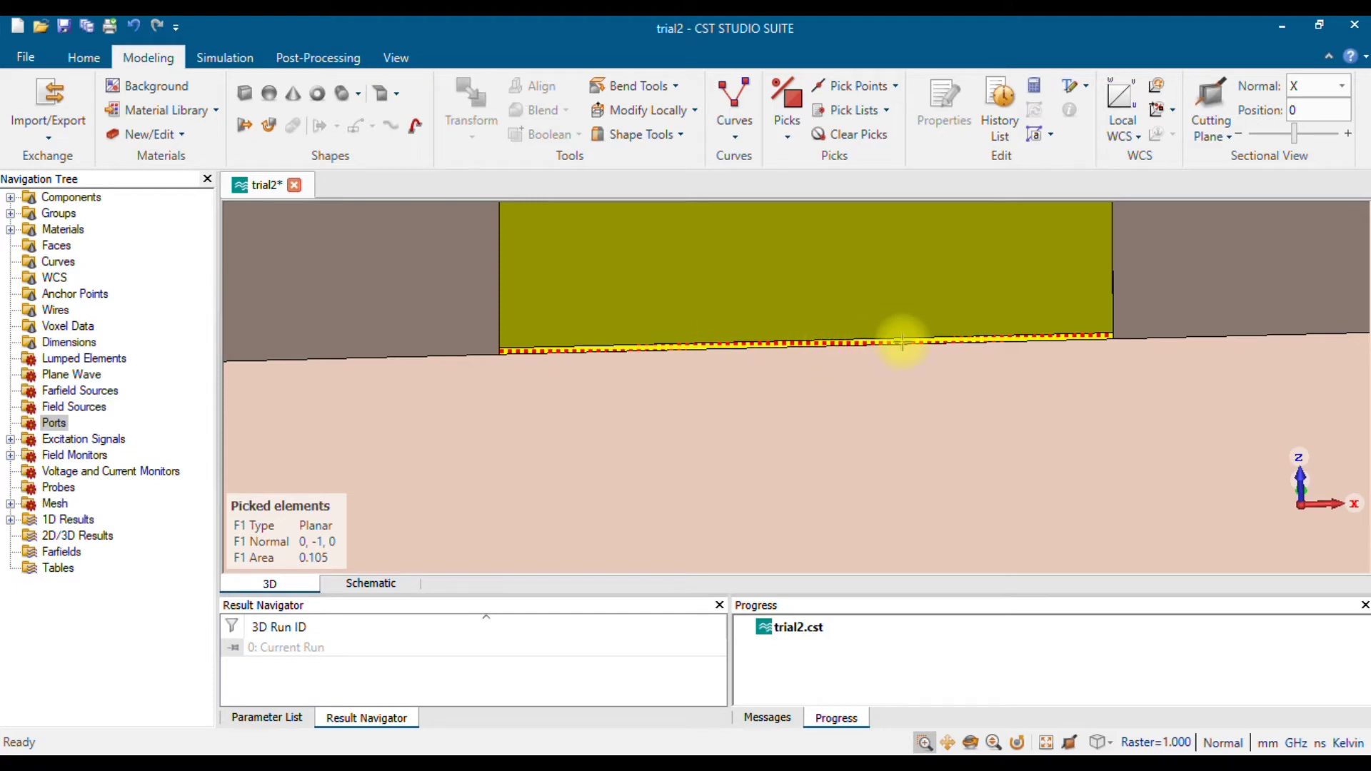
key(Left)
key(Left)
key(Left)
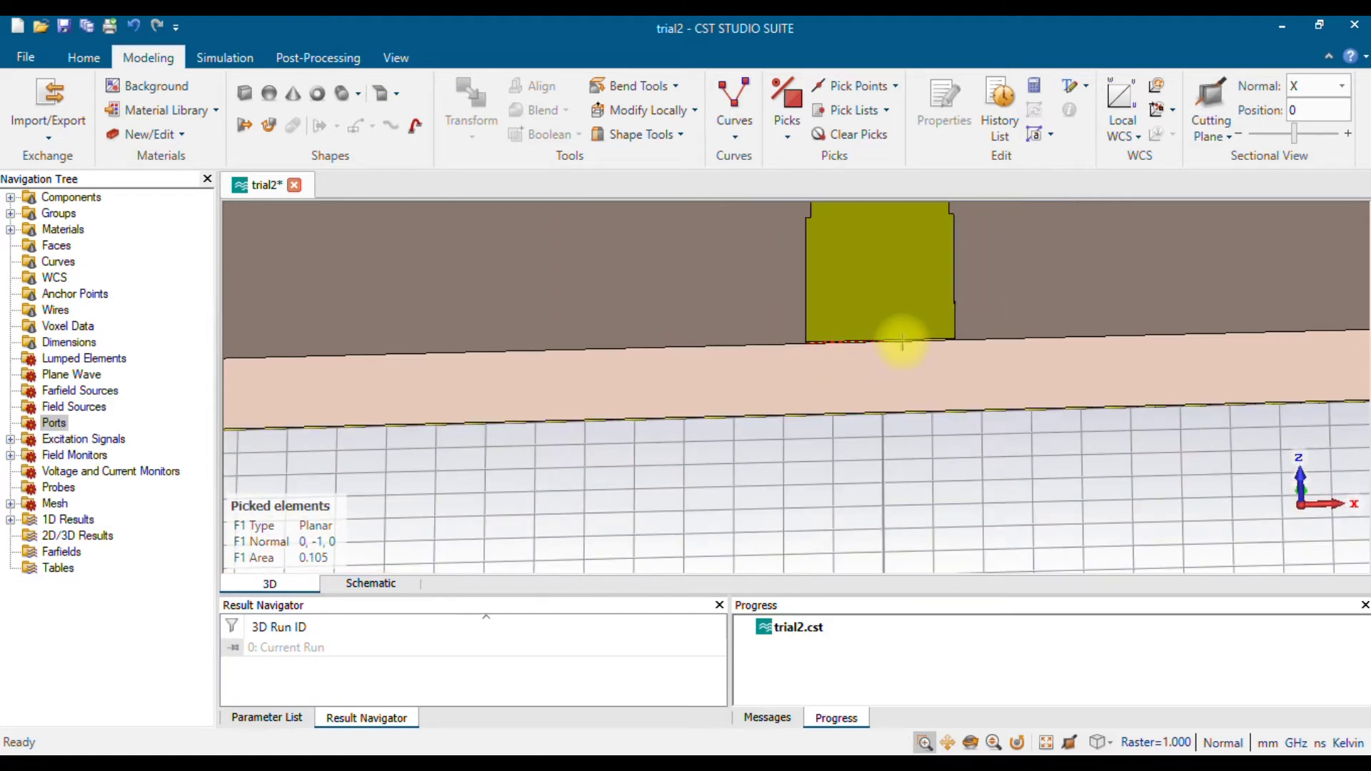
scroll(901, 344, up, 3)
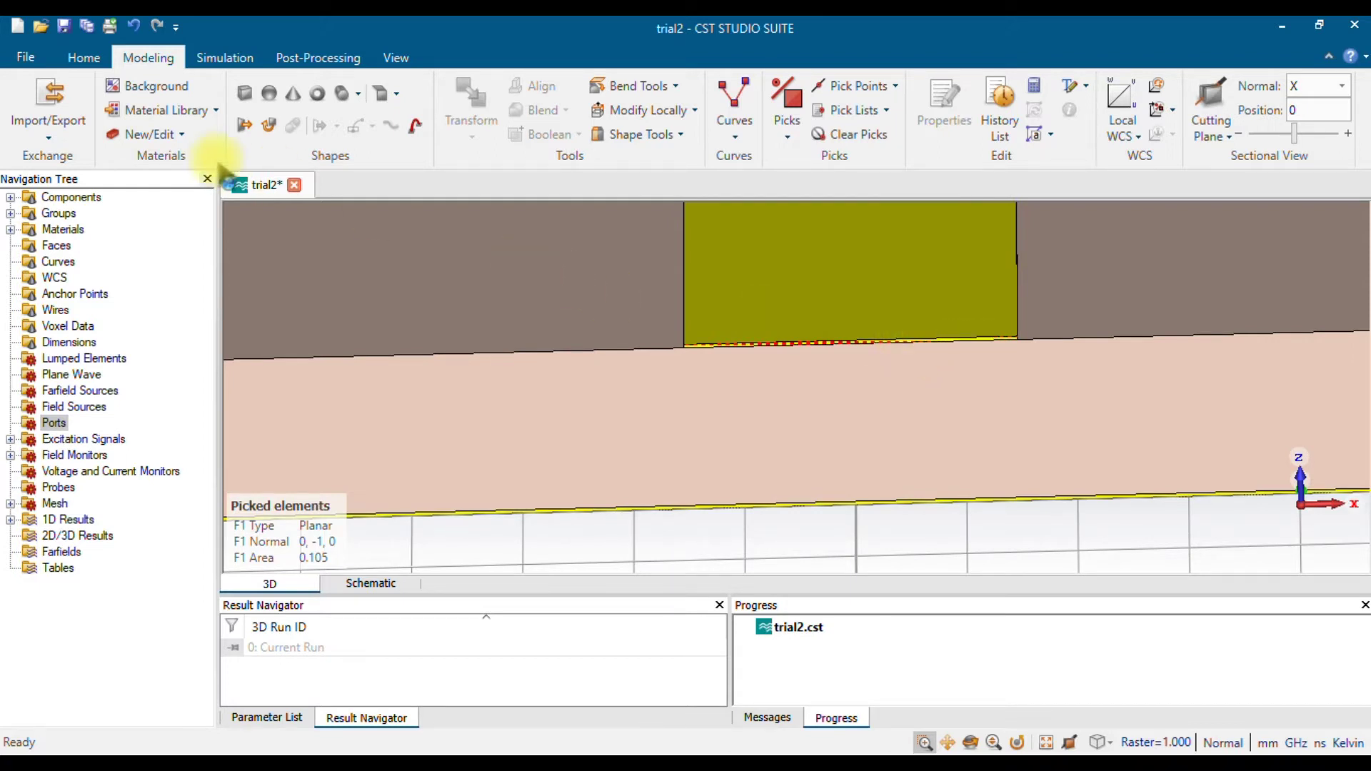
- Find Calculate port extension coefficient under Home > Macros > Solver > Ports
click(84, 57)
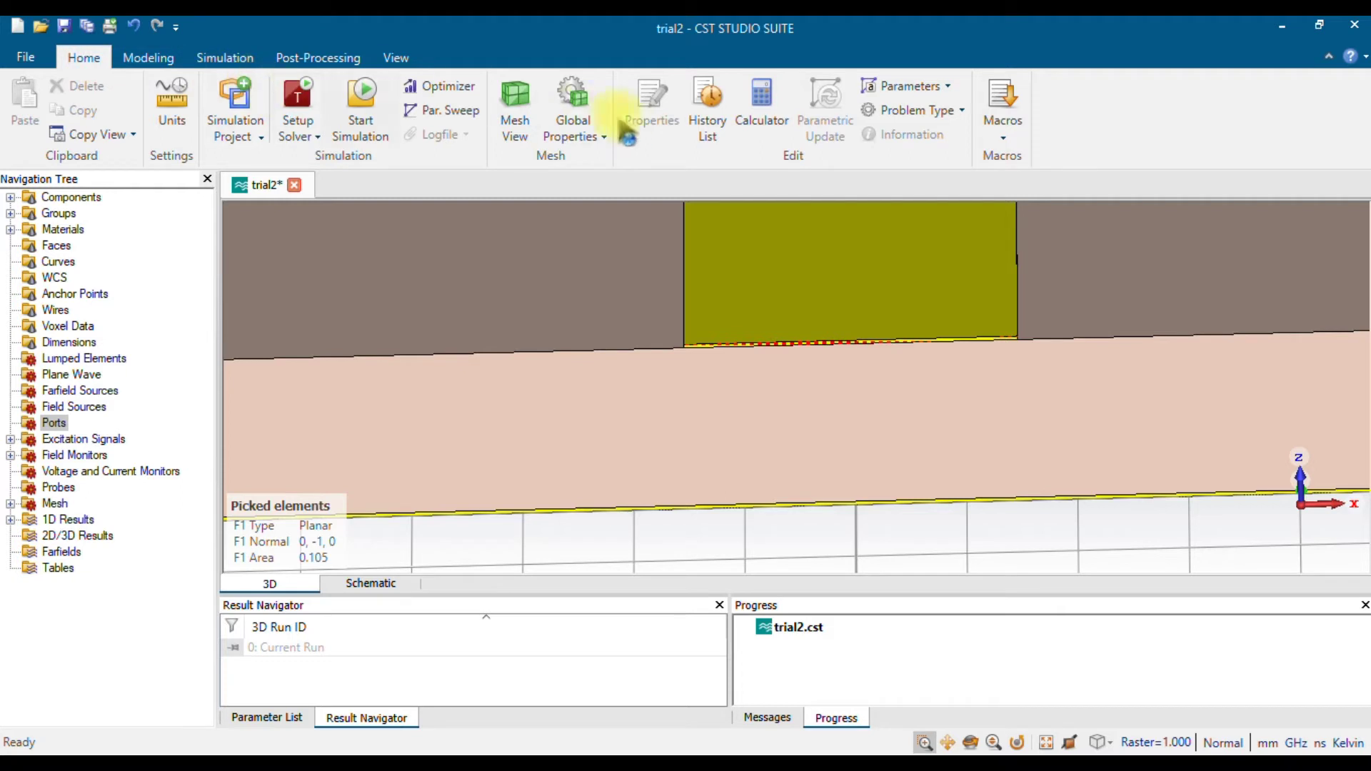
click(1005, 144)
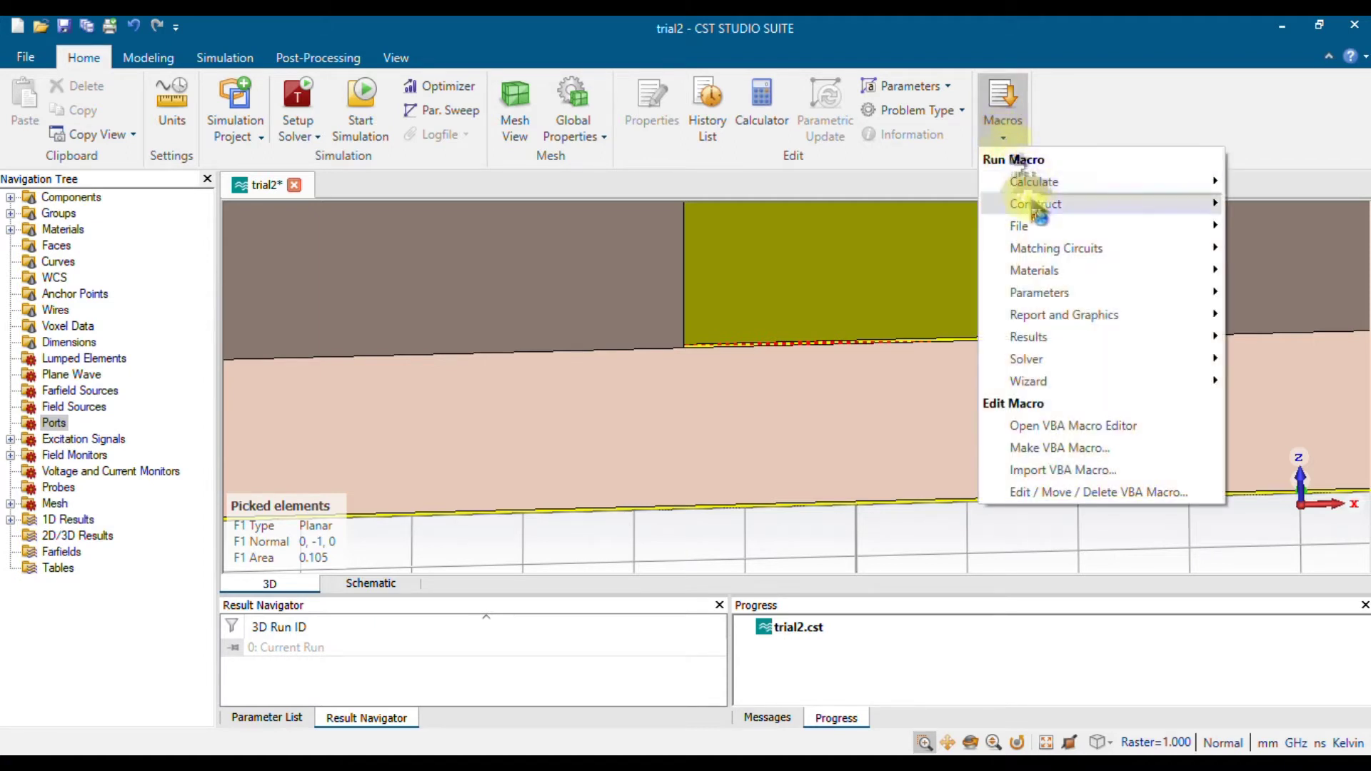
mouse_move(1033, 205)
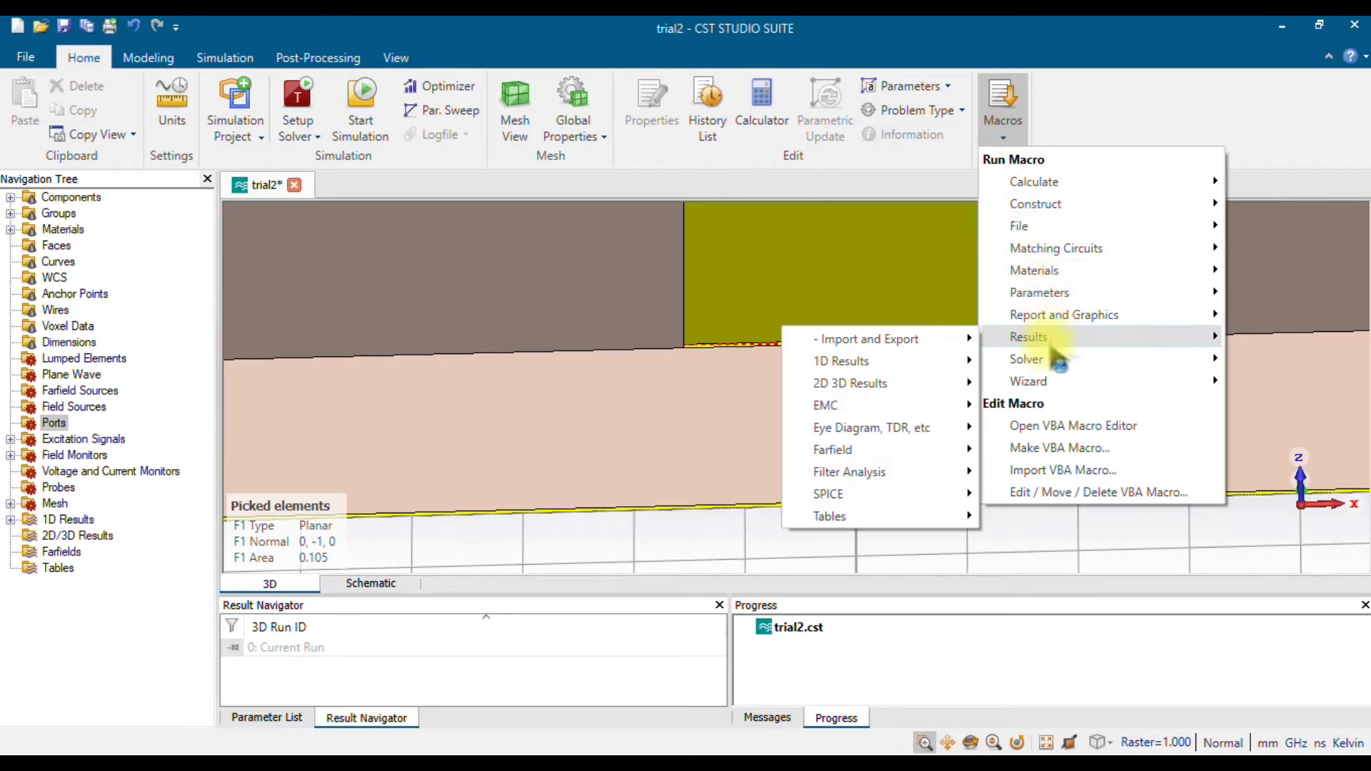
mouse_move(1052, 363)
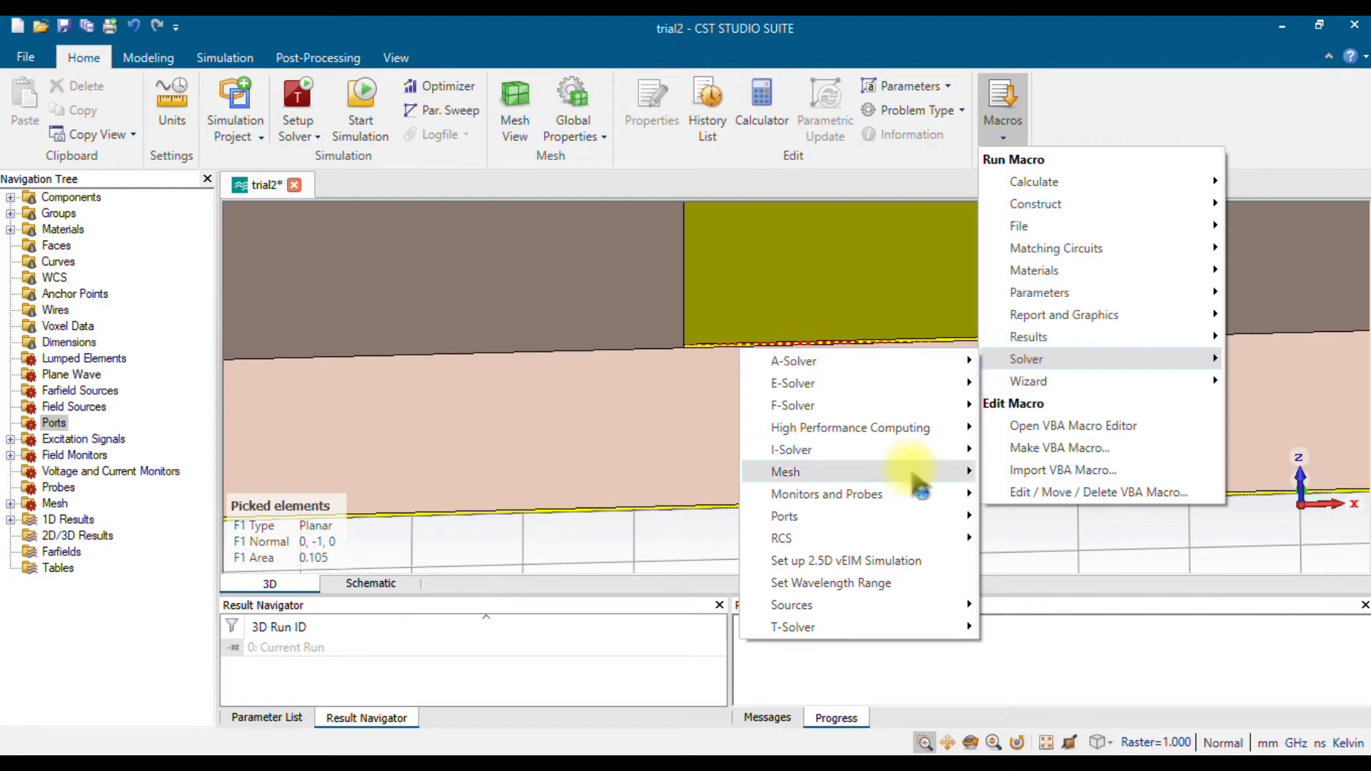
mouse_move(915, 516)
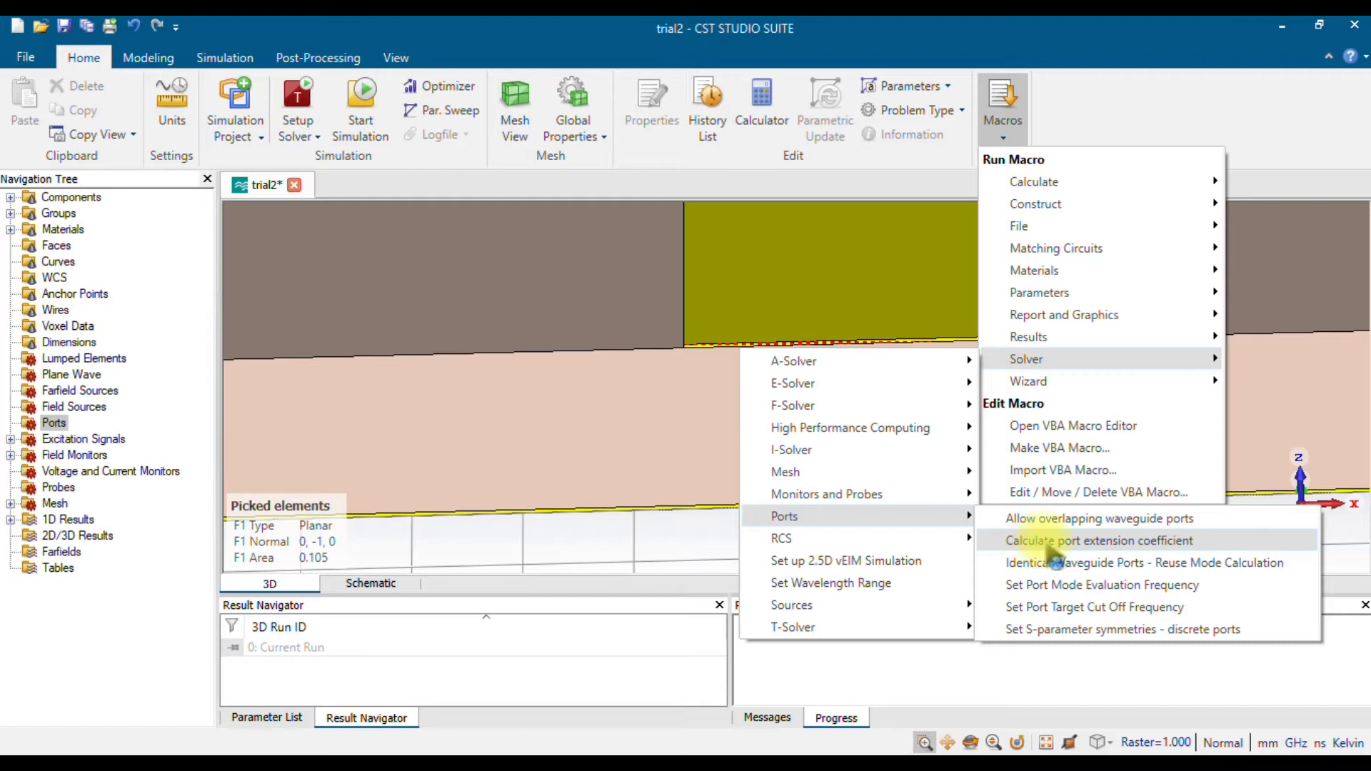
- Run the macro to show W 3 mm, h 1.6 mm, Er 4.3, then choose Strip Line
click(1043, 544)
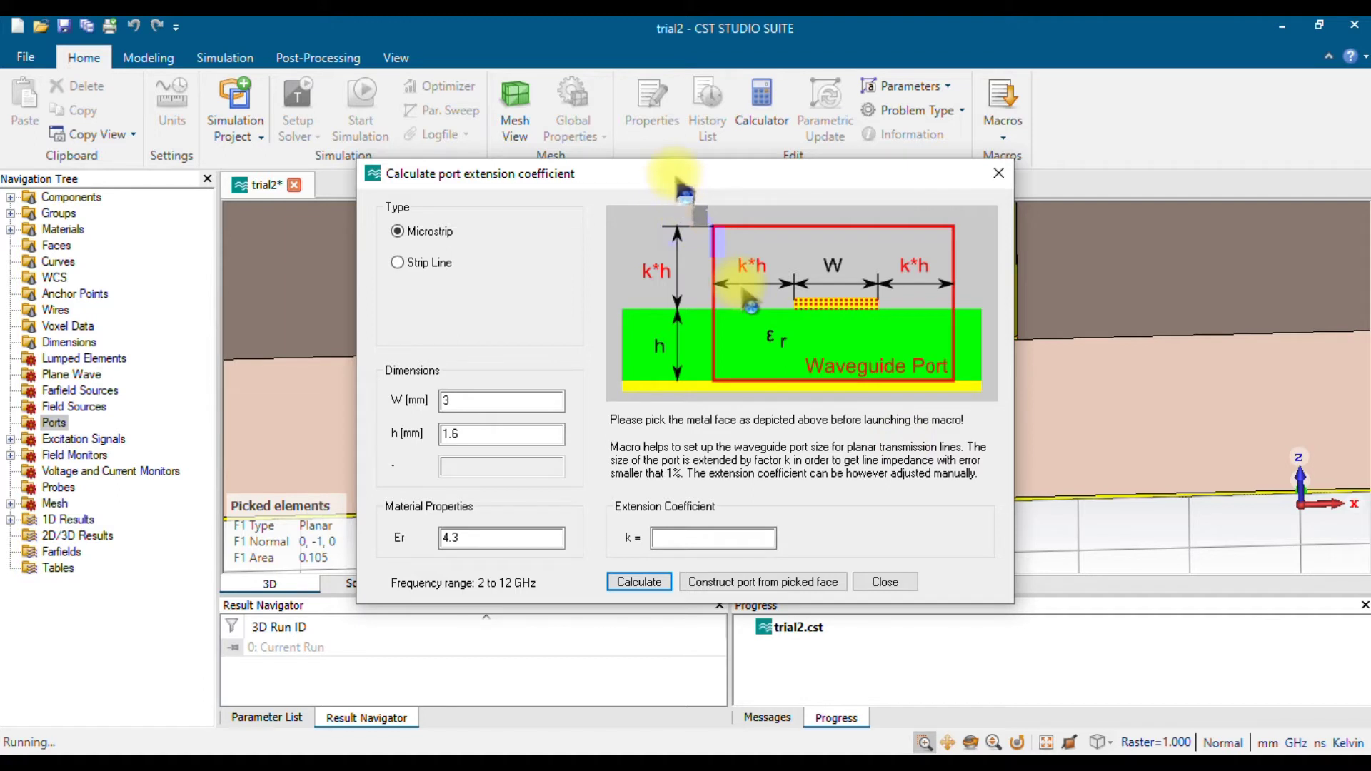
drag(678, 184, 719, 178)
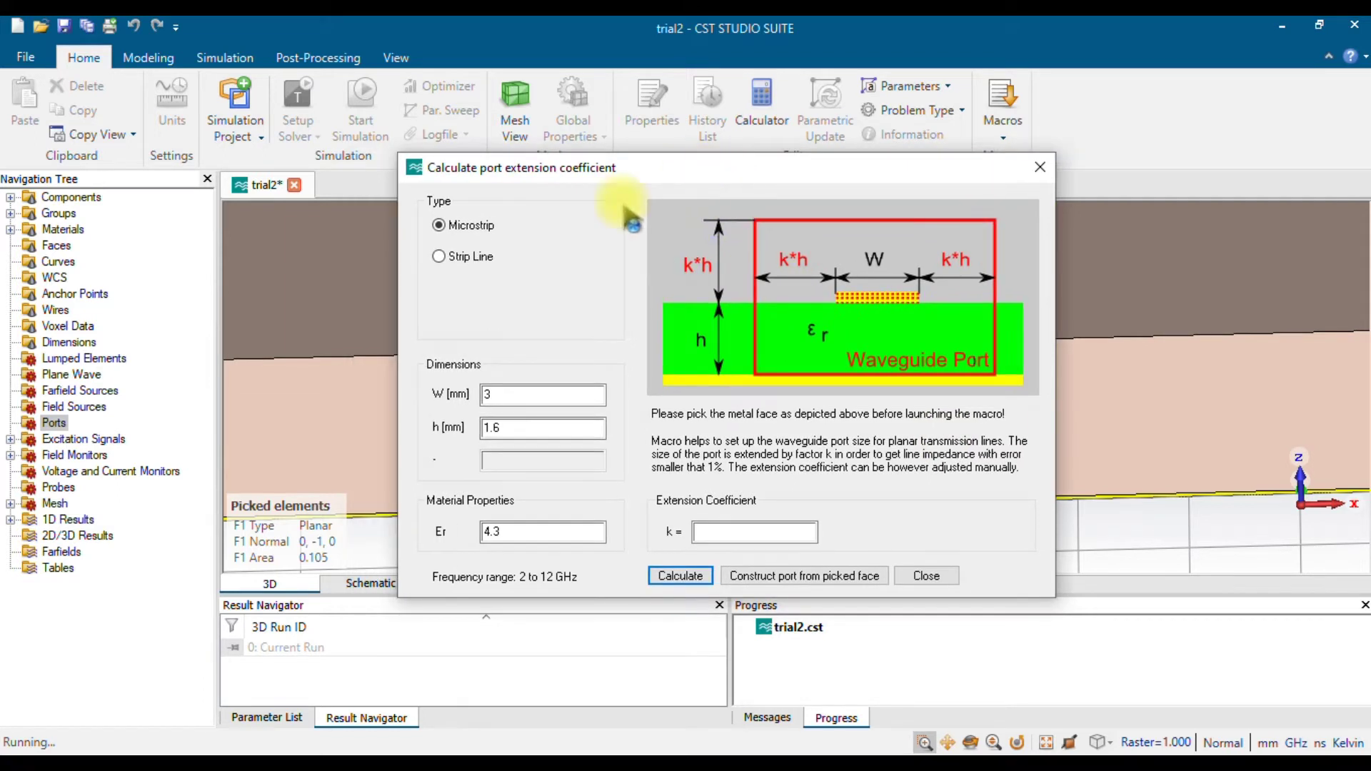
click(440, 226)
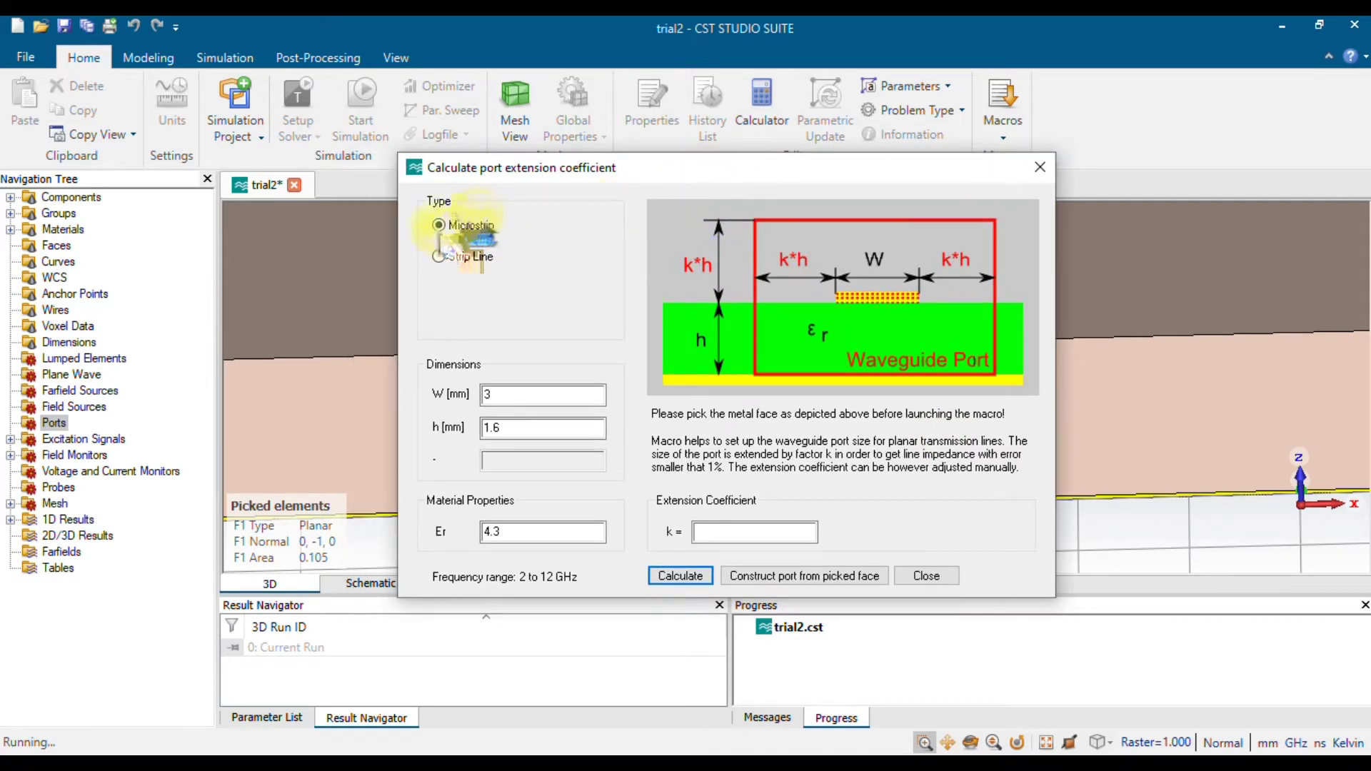
click(442, 257)
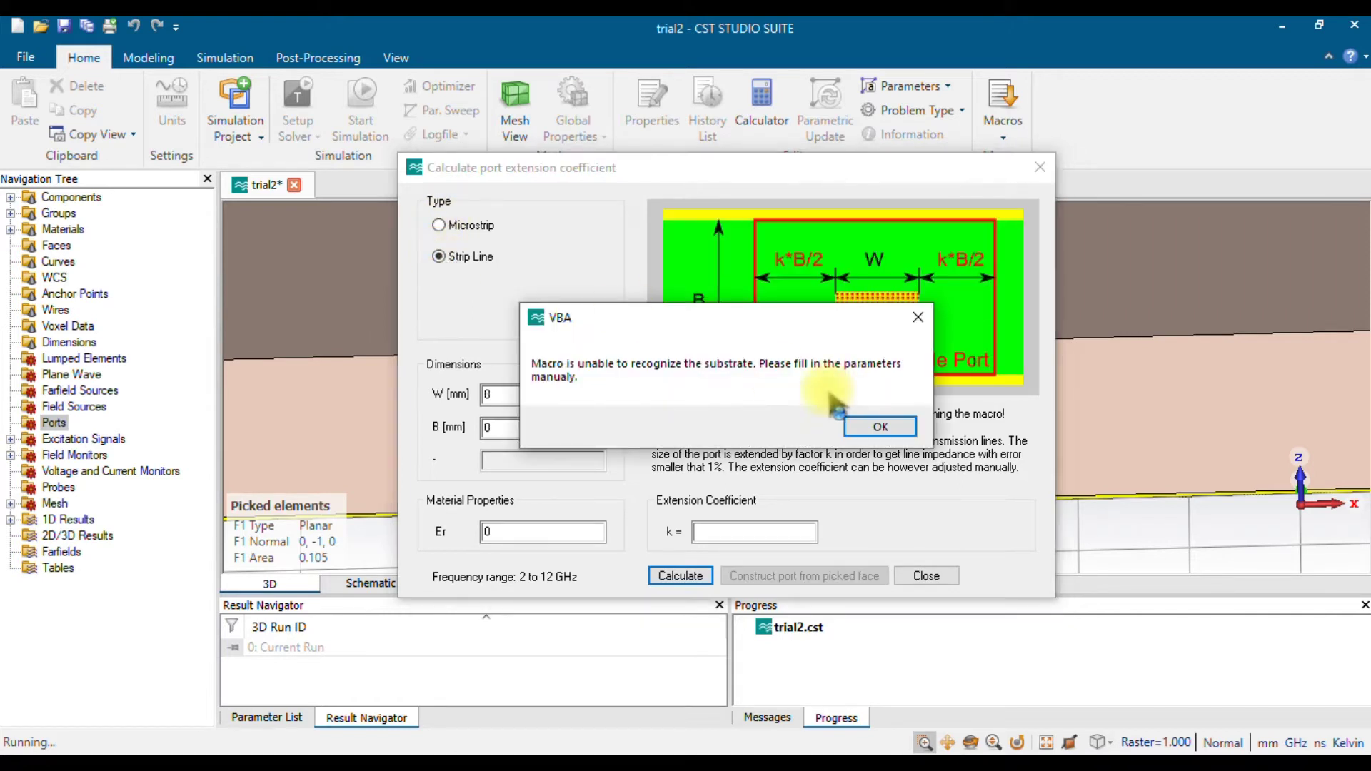
- Dismiss the VBA substrate warning and set the line type back to Microstrip
click(917, 317)
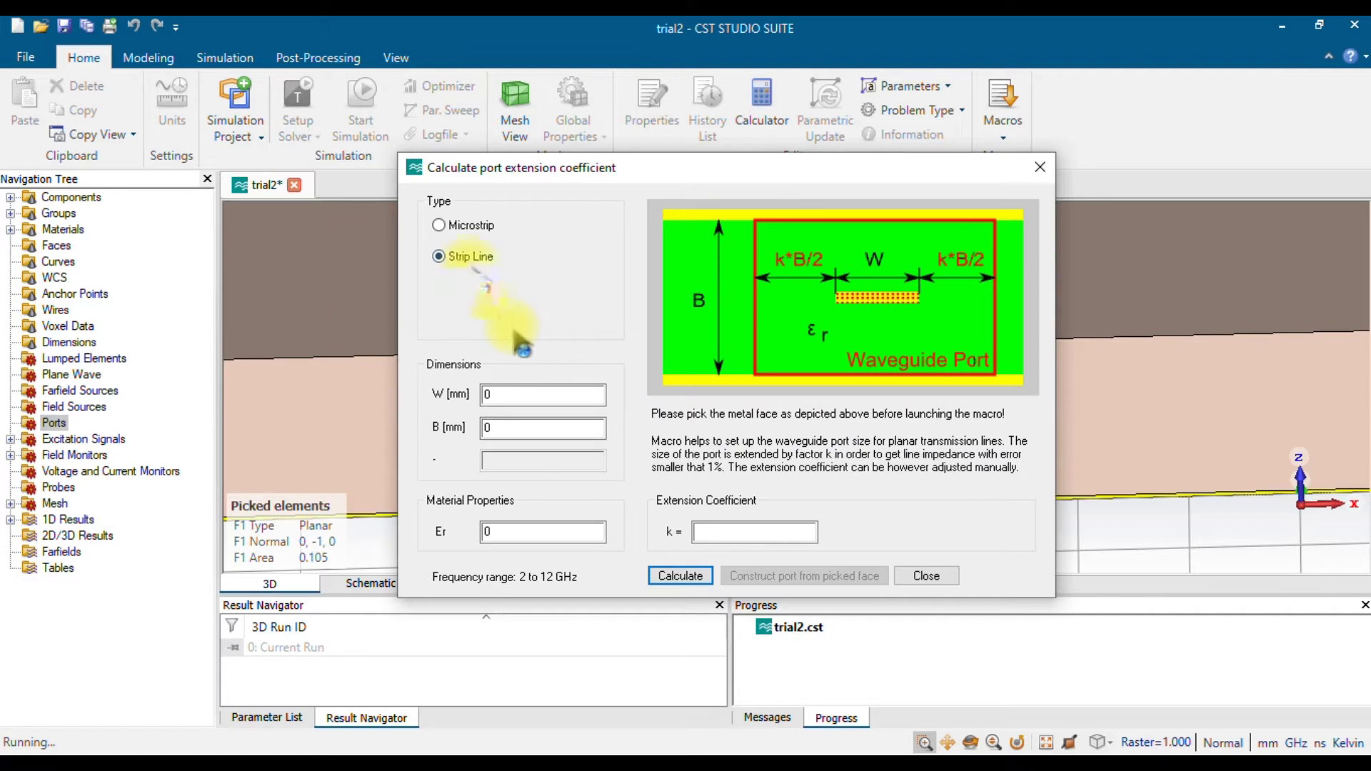
click(438, 225)
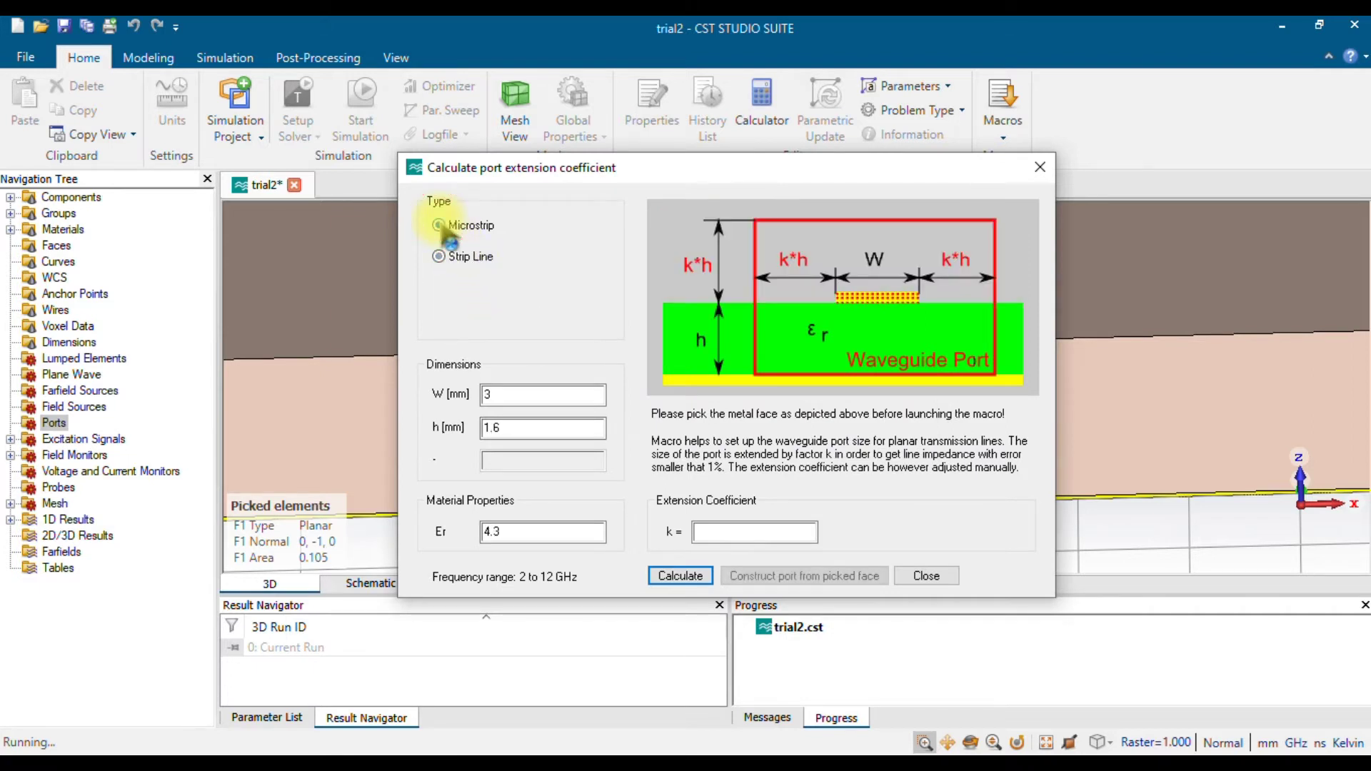
click(440, 225)
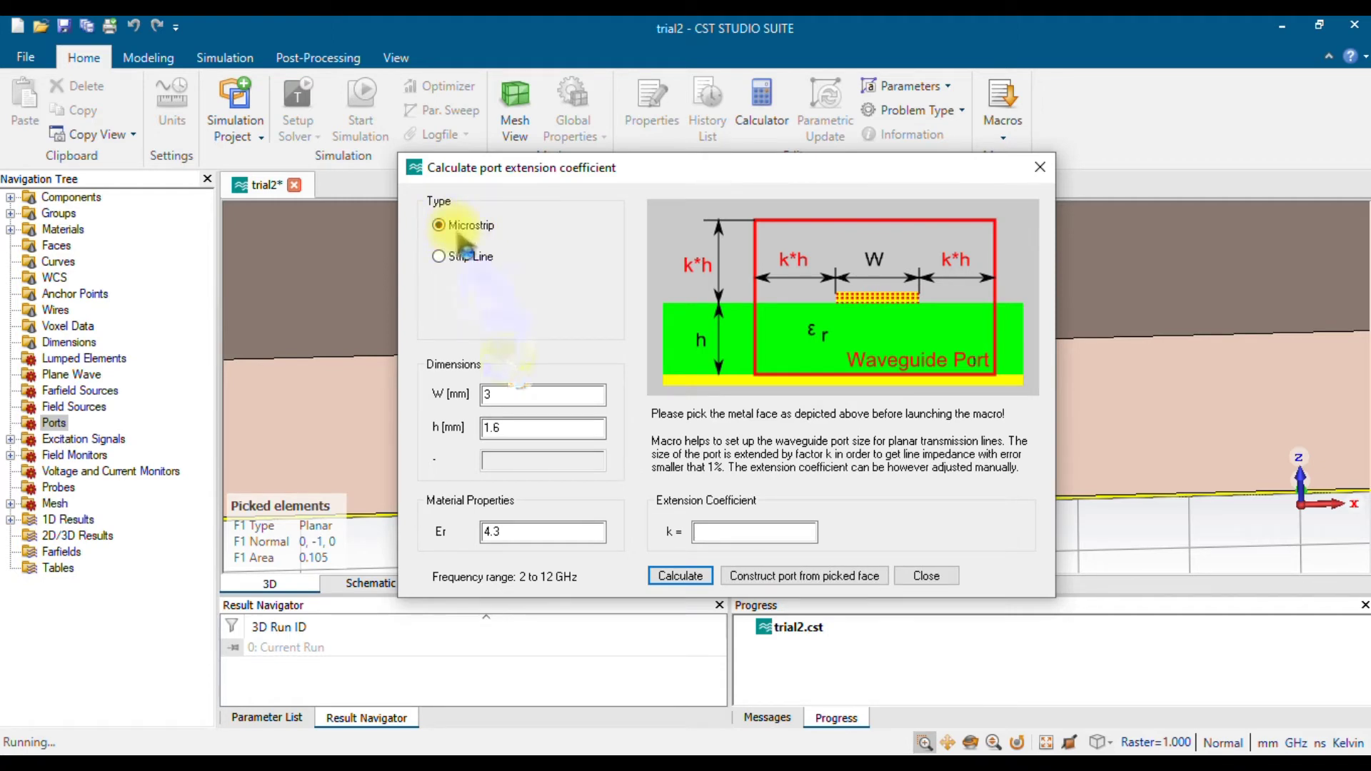
- Check the width W 3 mm, height h 1.6 mm and permittivity Er 4.3 fields
click(507, 392)
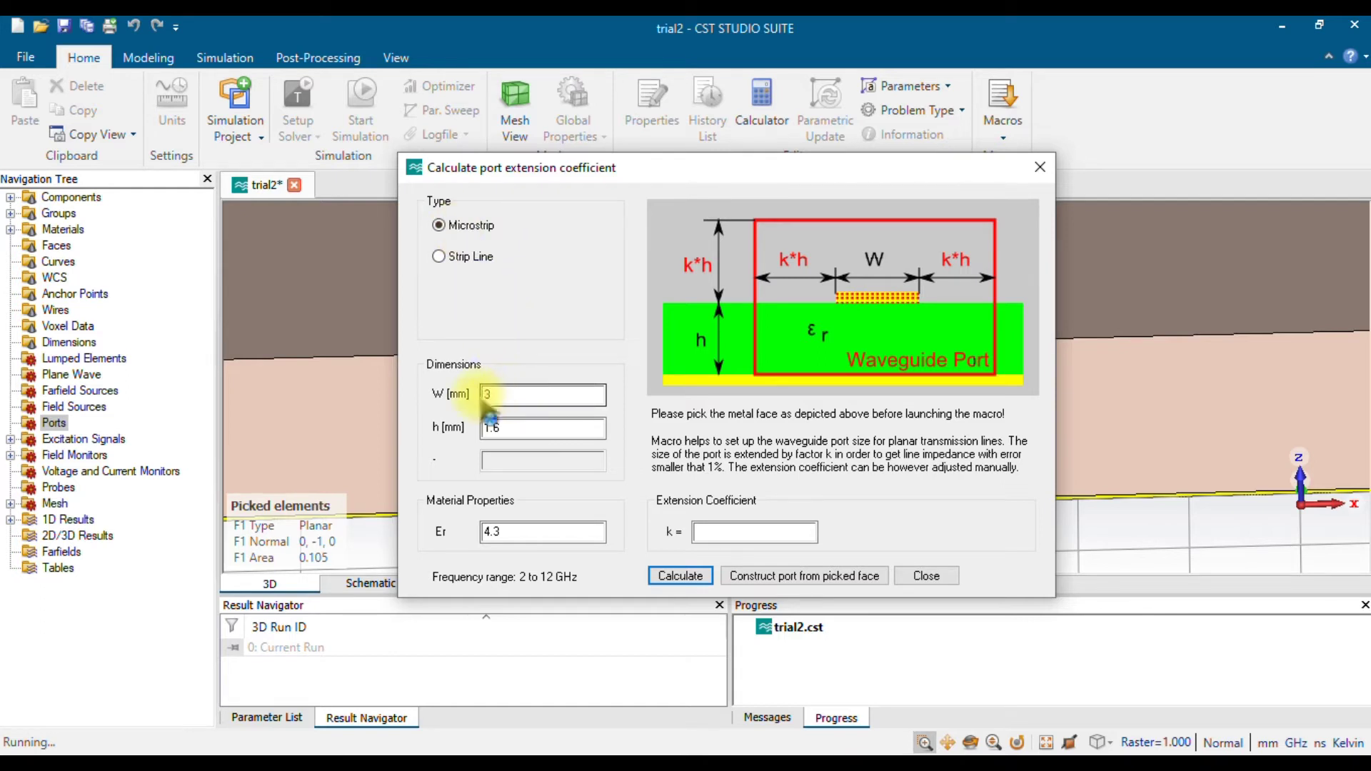
click(504, 431)
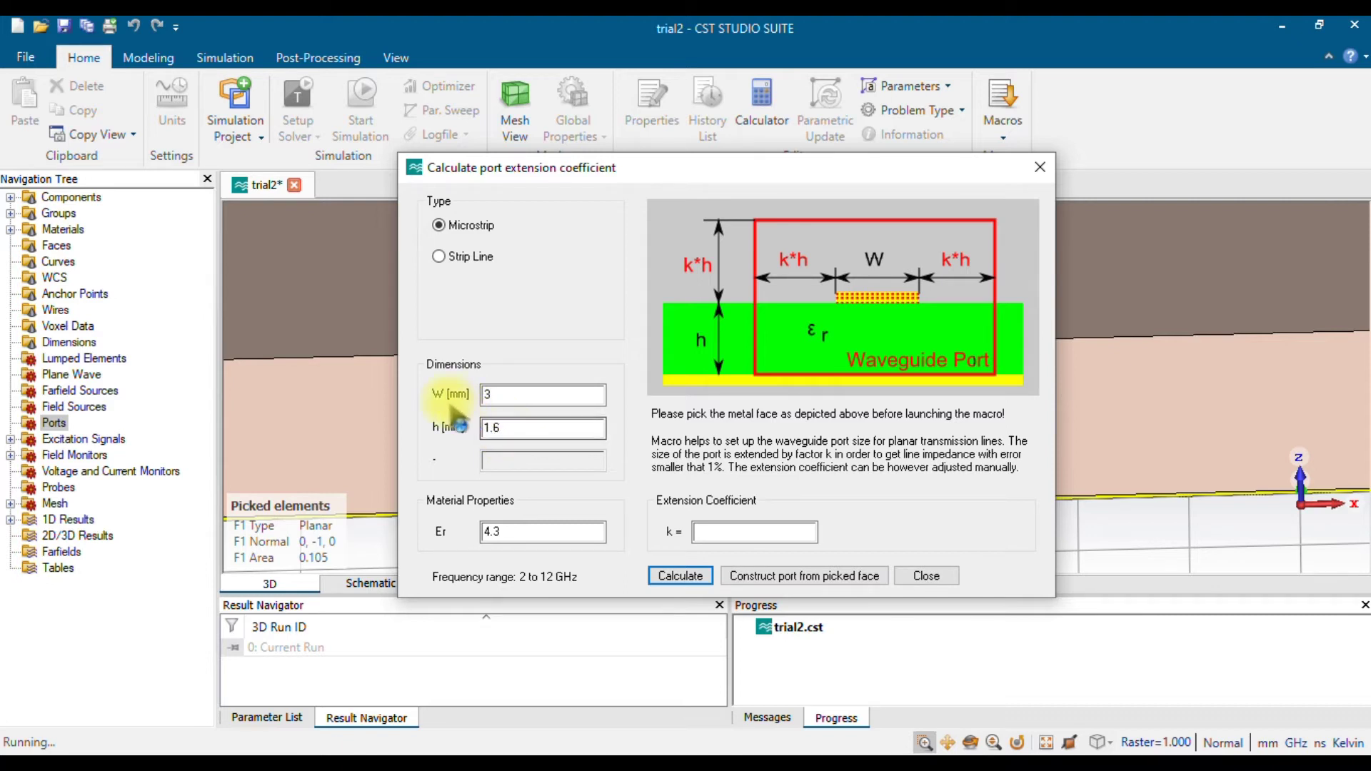
double_click(492, 394)
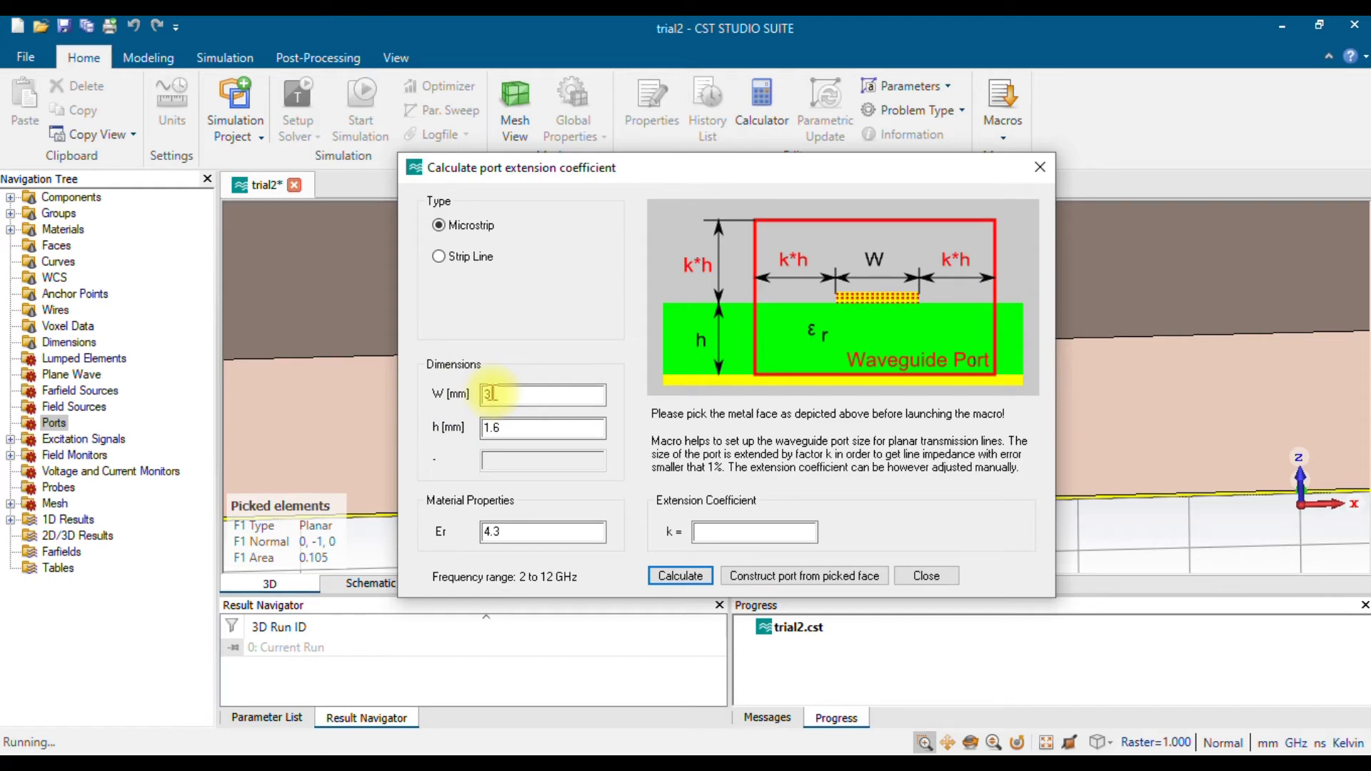
click(498, 427)
click(518, 533)
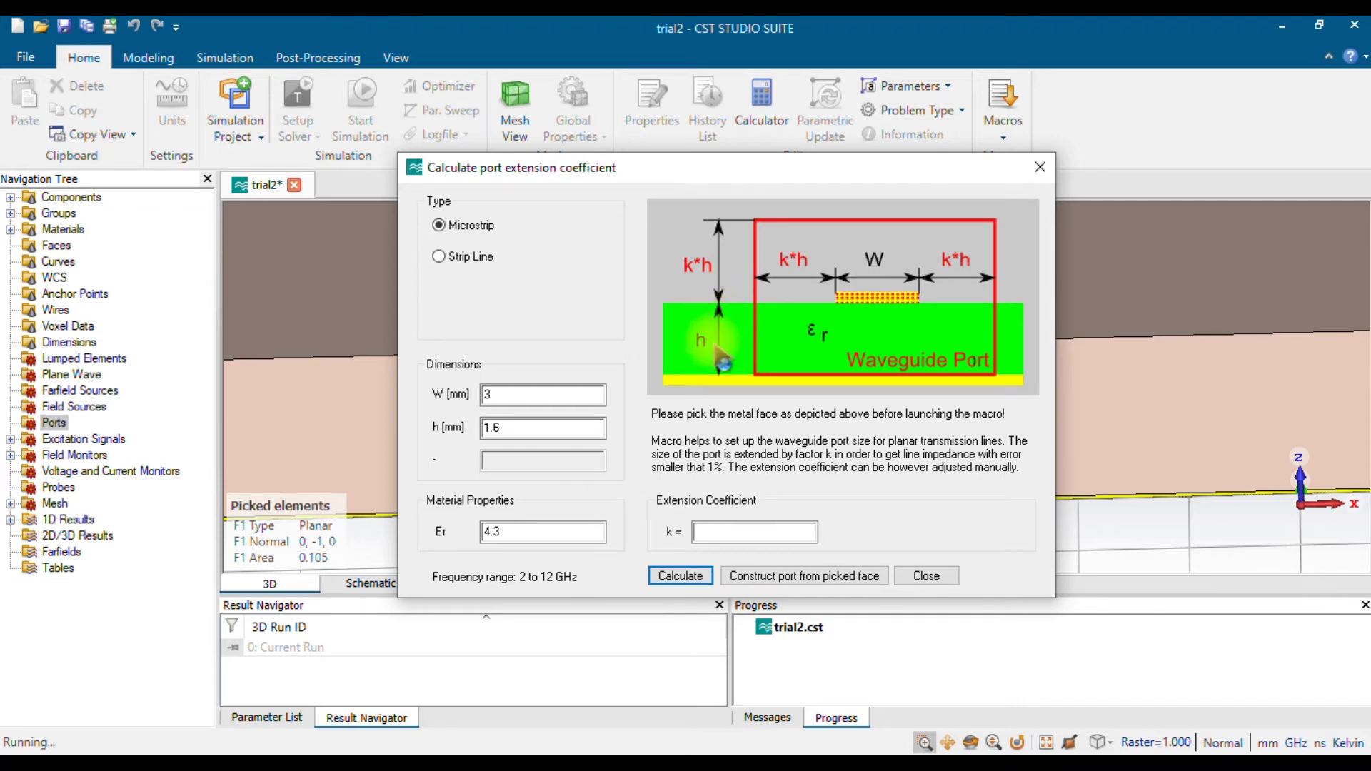
drag(520, 437, 480, 457)
click(525, 429)
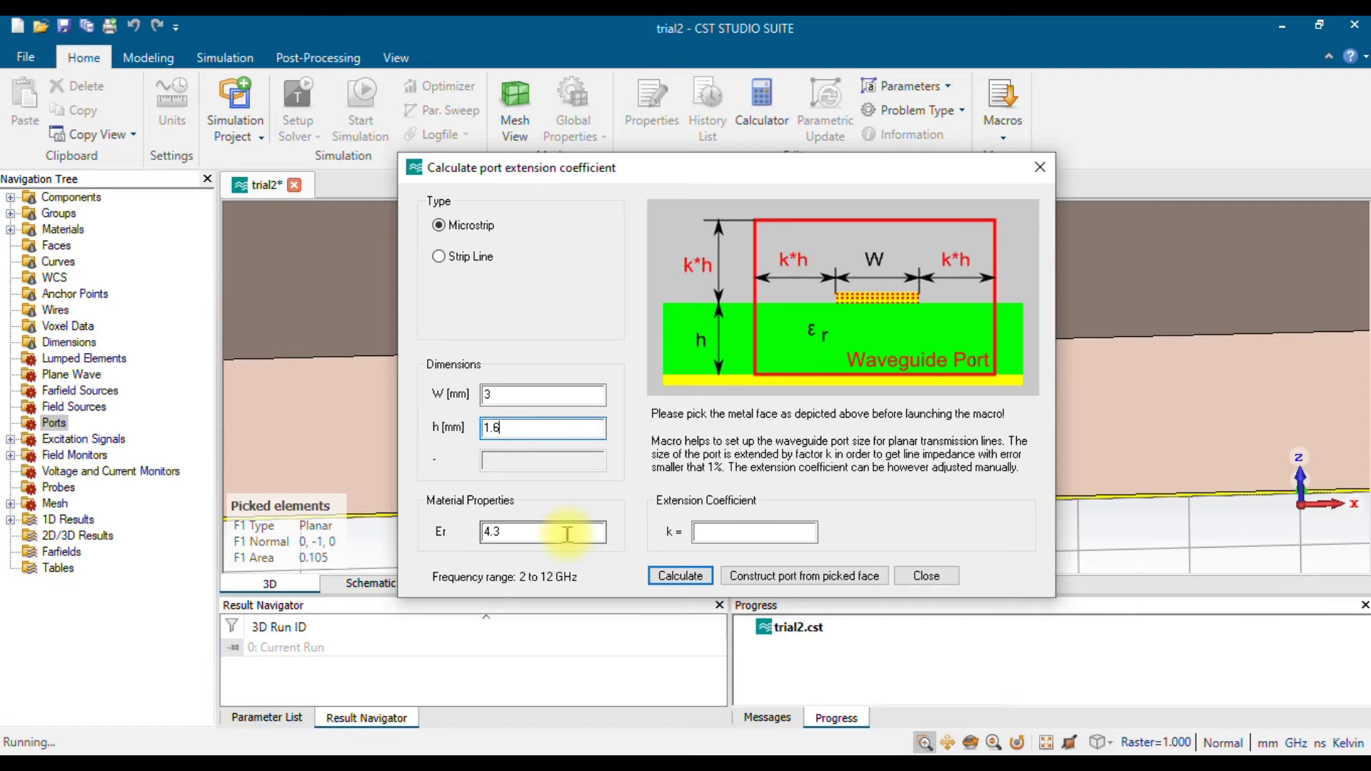
click(516, 537)
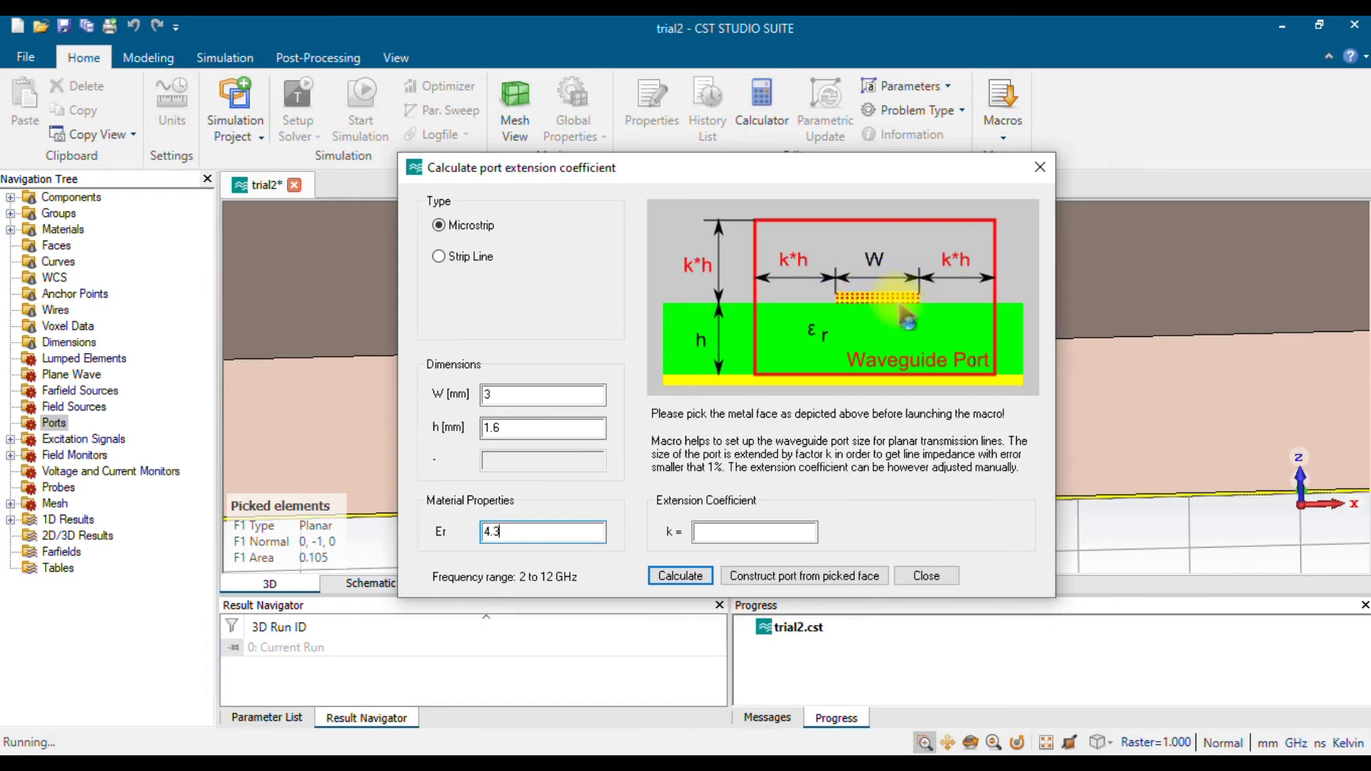
click(510, 396)
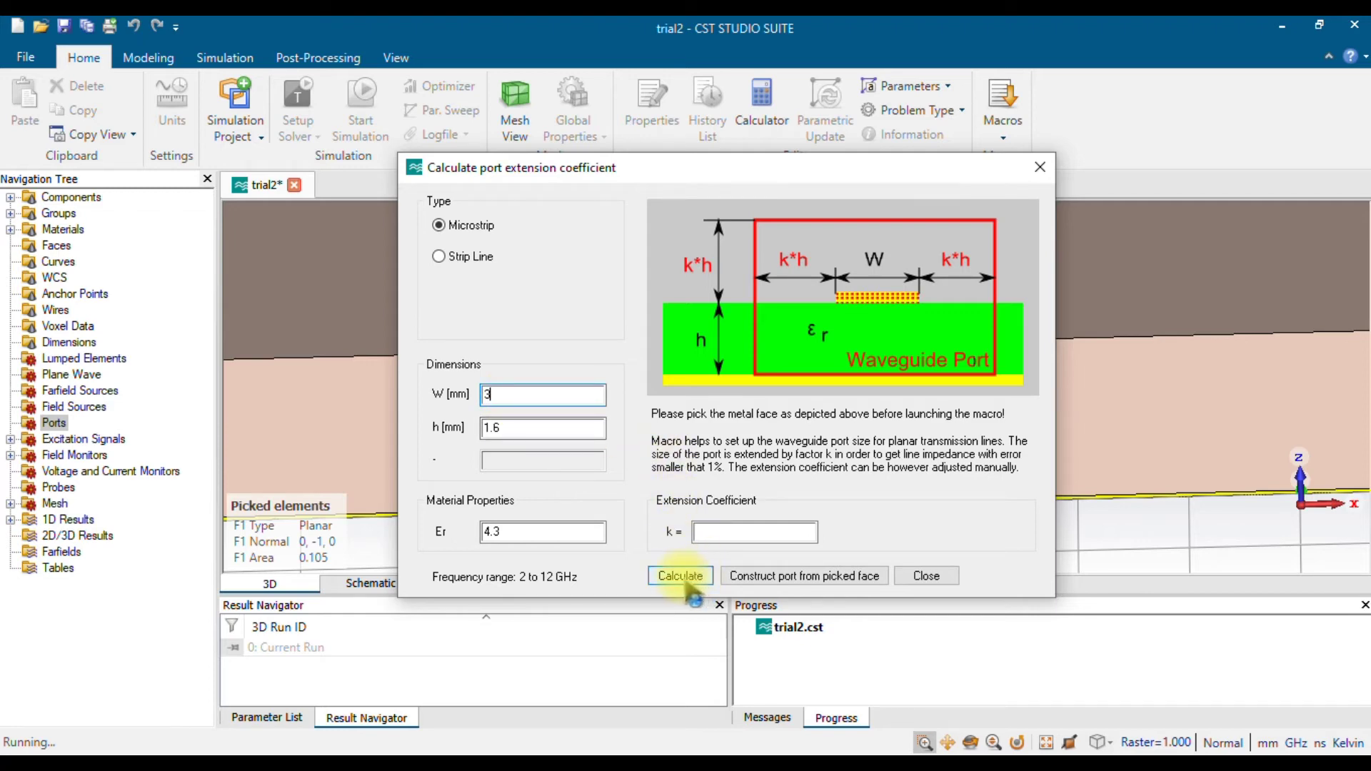
- Calculate the coefficient k = 5.58 and construct waveguide port 1 from the picked face
click(680, 576)
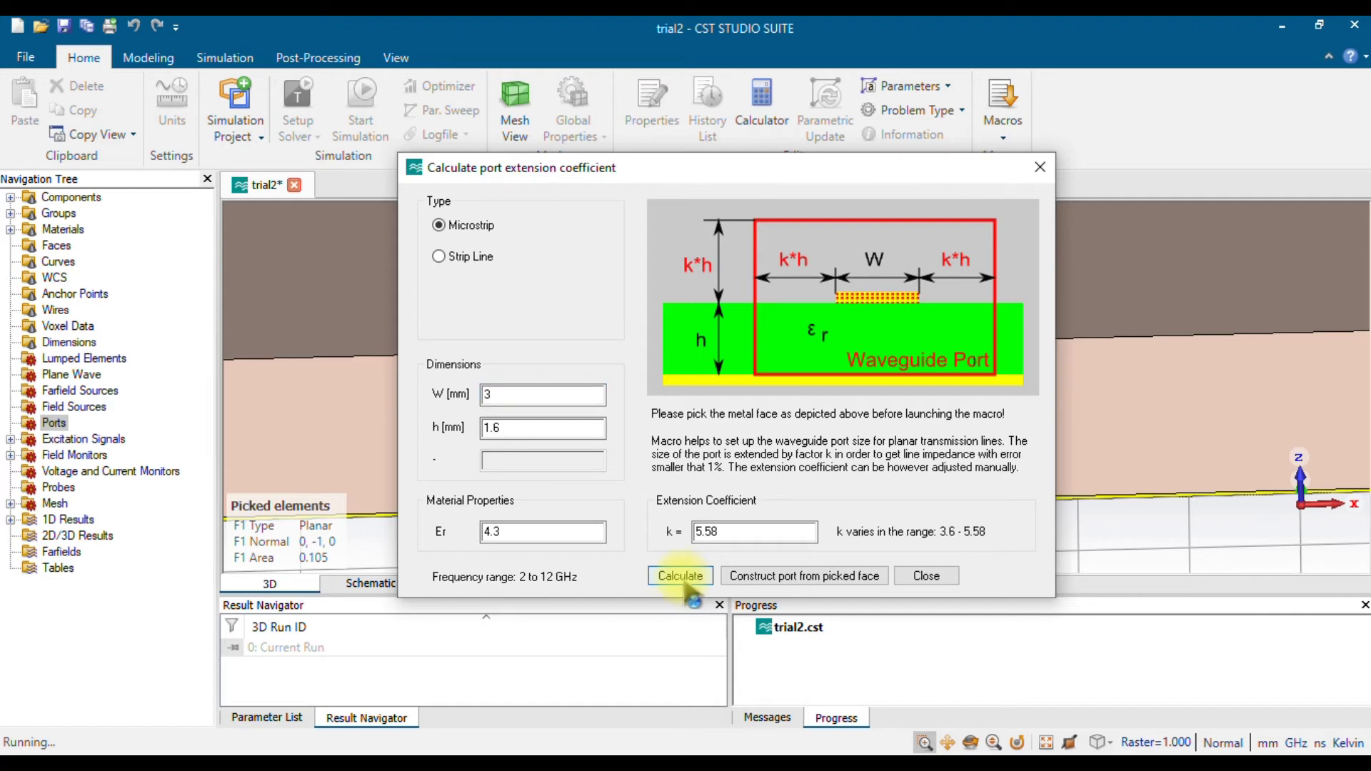
click(737, 532)
drag(737, 532, 690, 534)
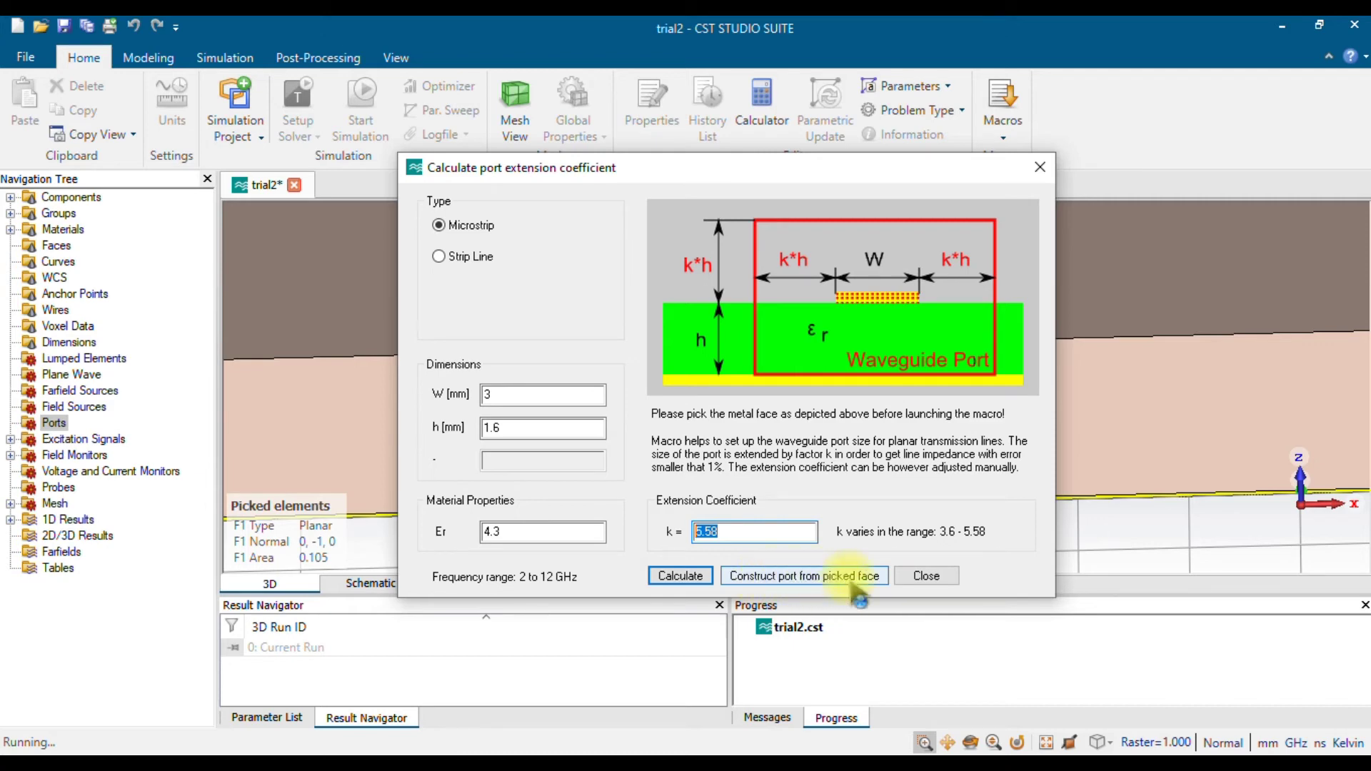
click(805, 582)
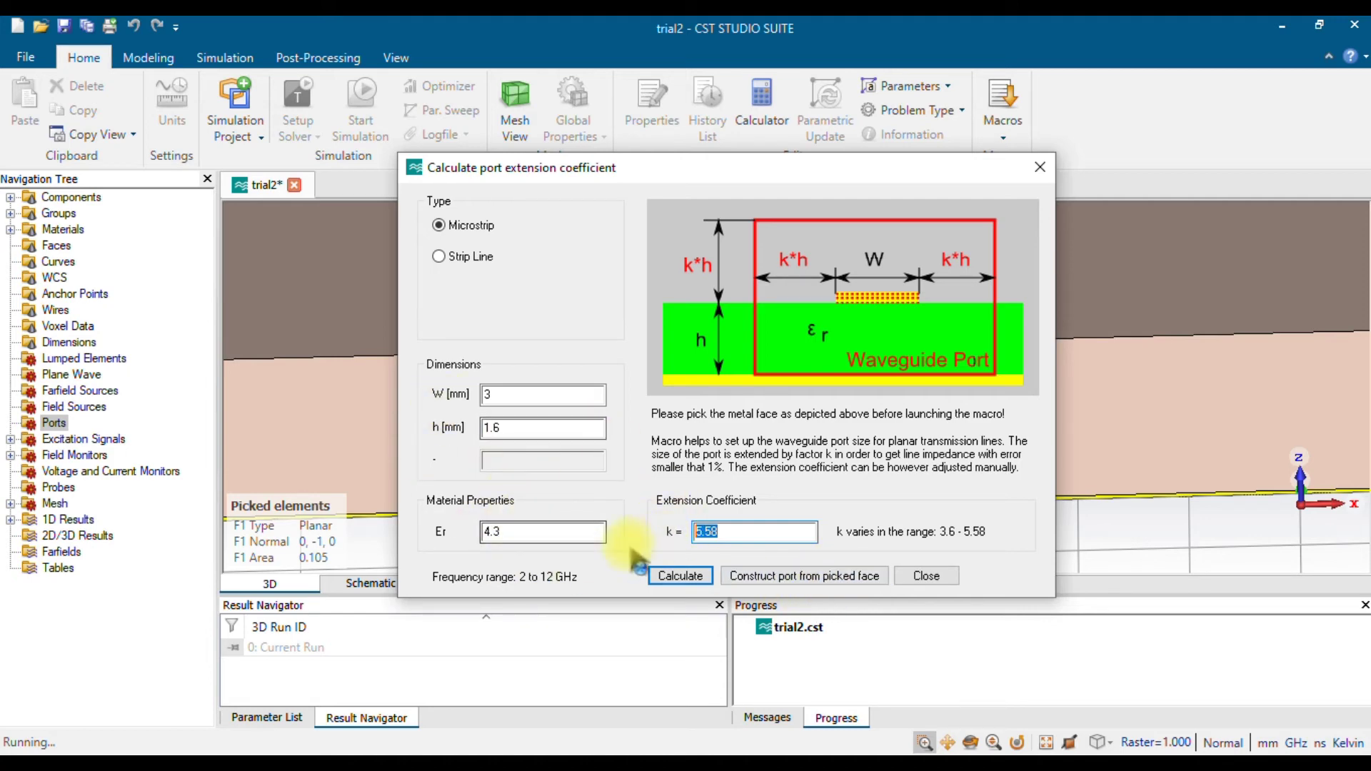
click(835, 582)
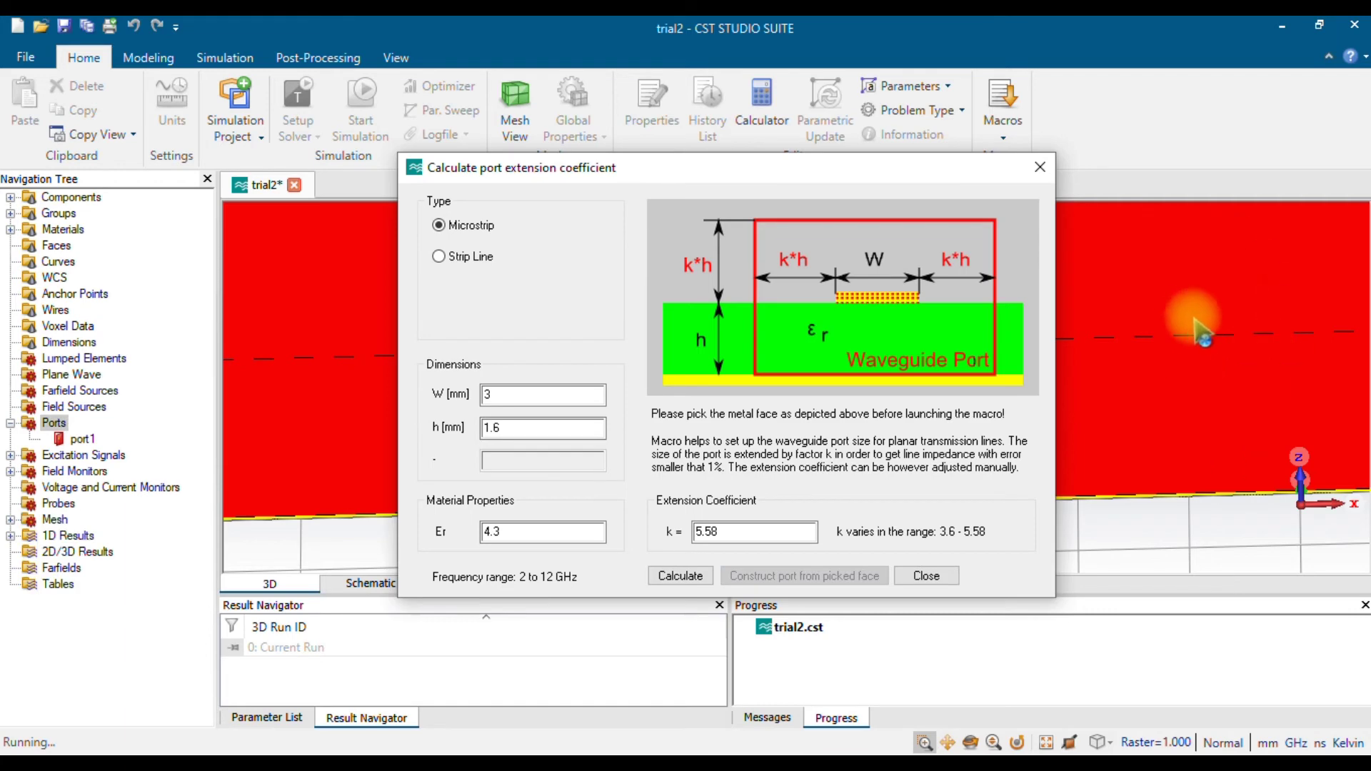
- Close the calculator, then zoom out, pan and rotate to an oblique view of port 1
click(926, 575)
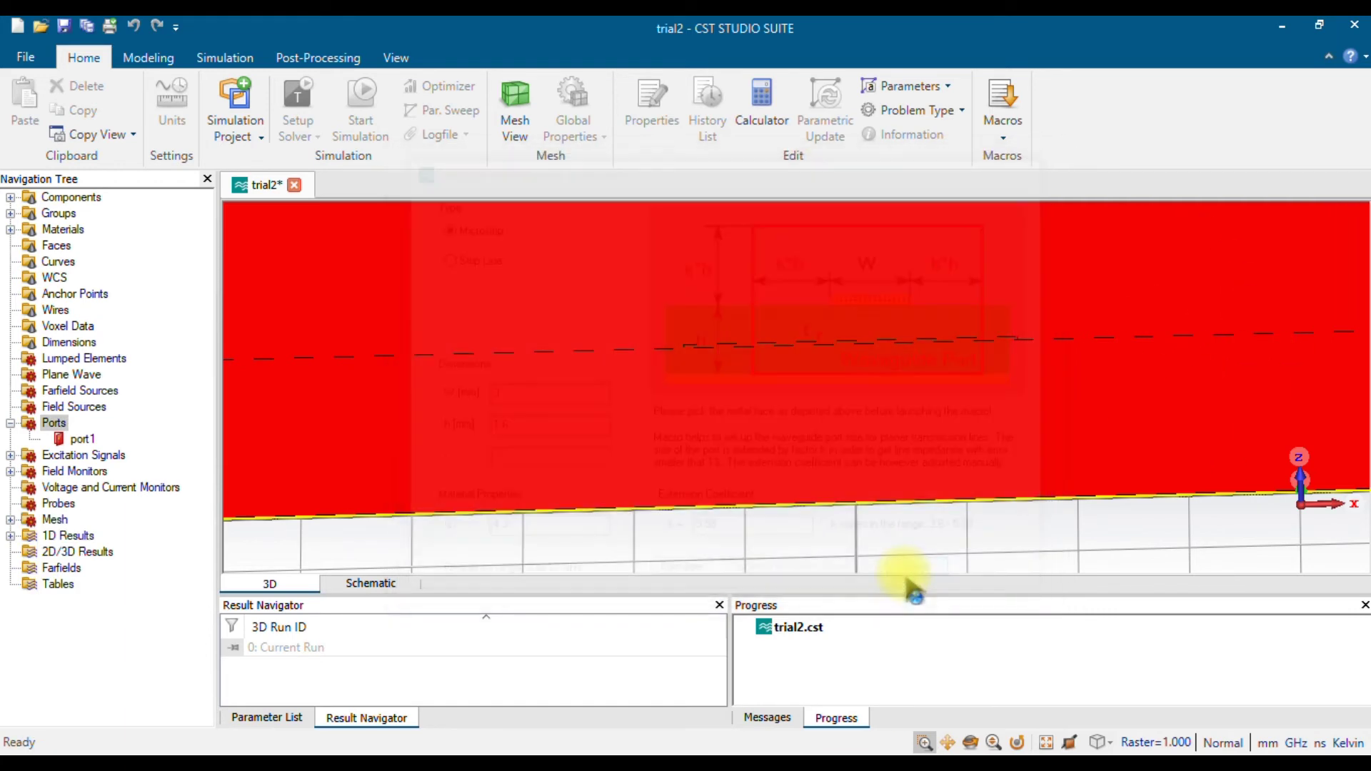
scroll(866, 362, down, 5)
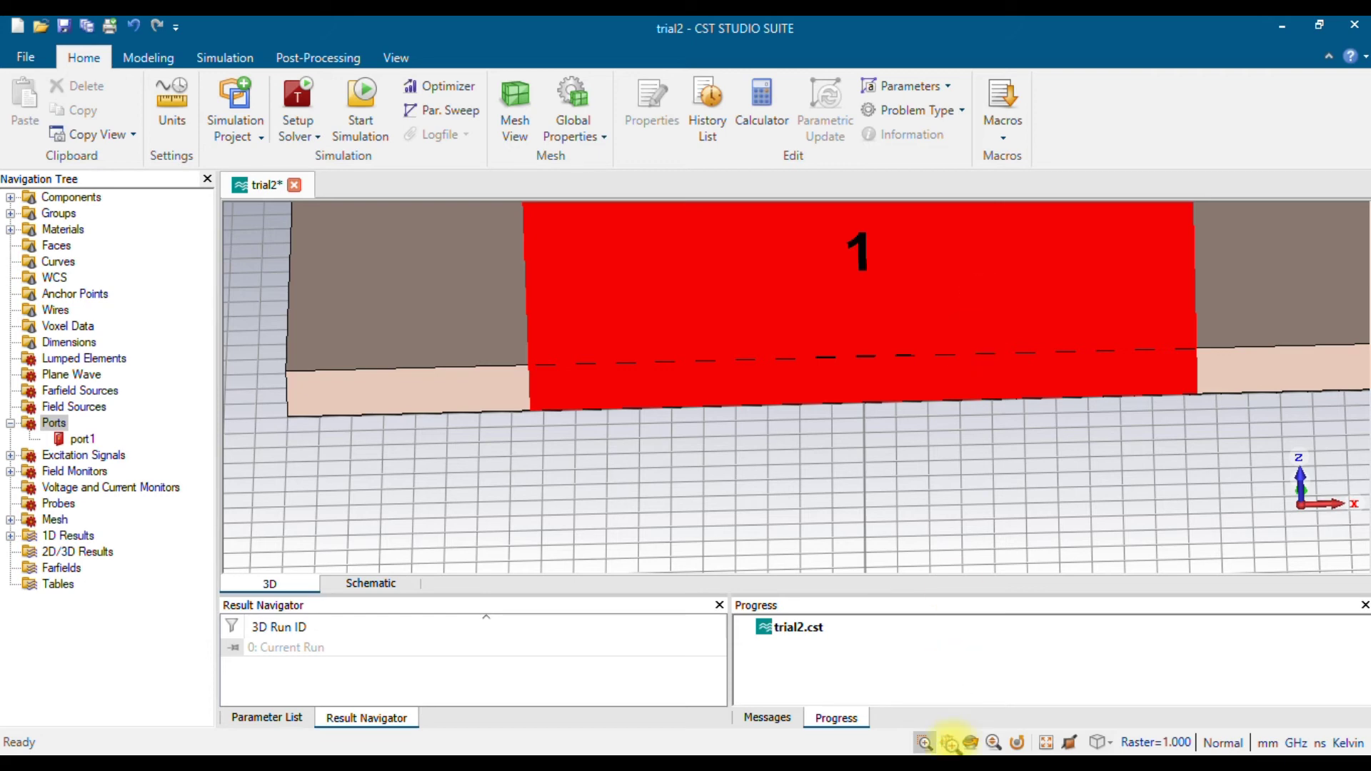
click(951, 743)
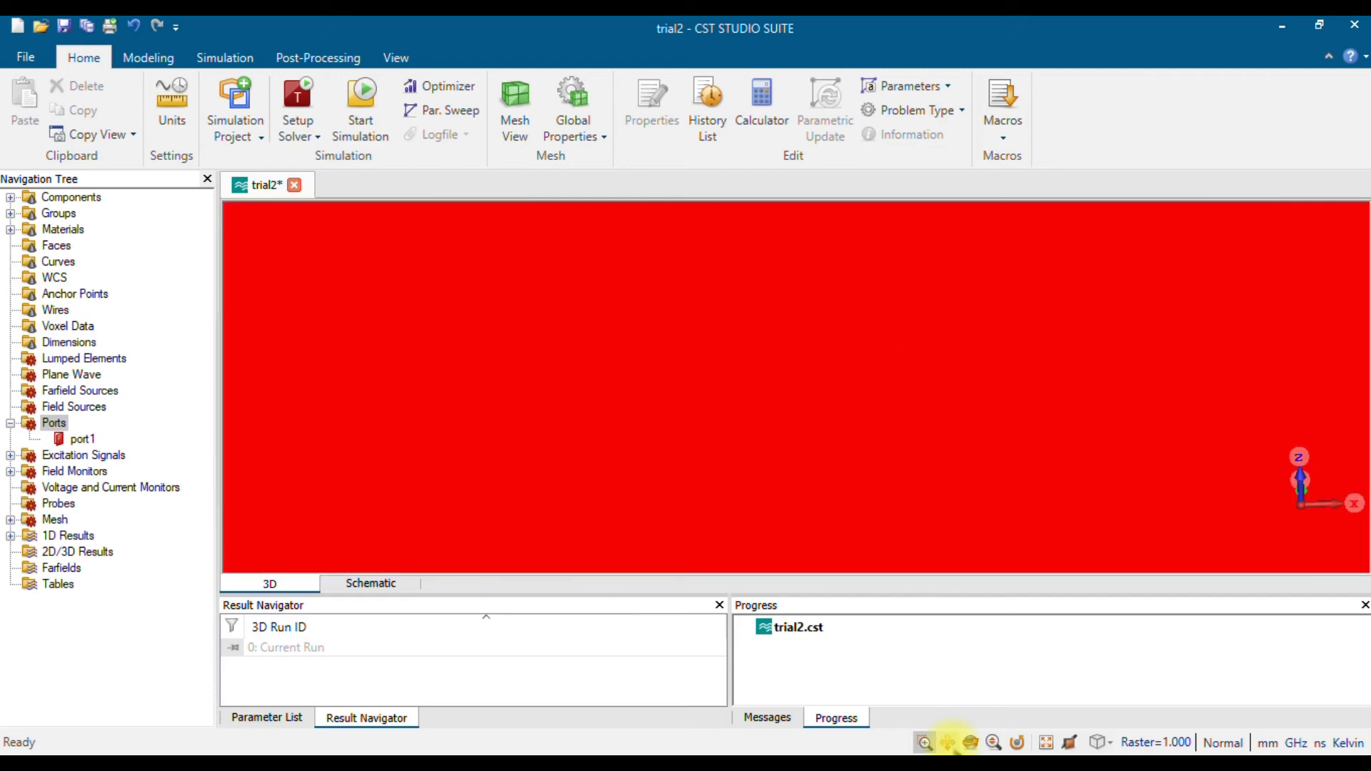
scroll(941, 497, down, 3)
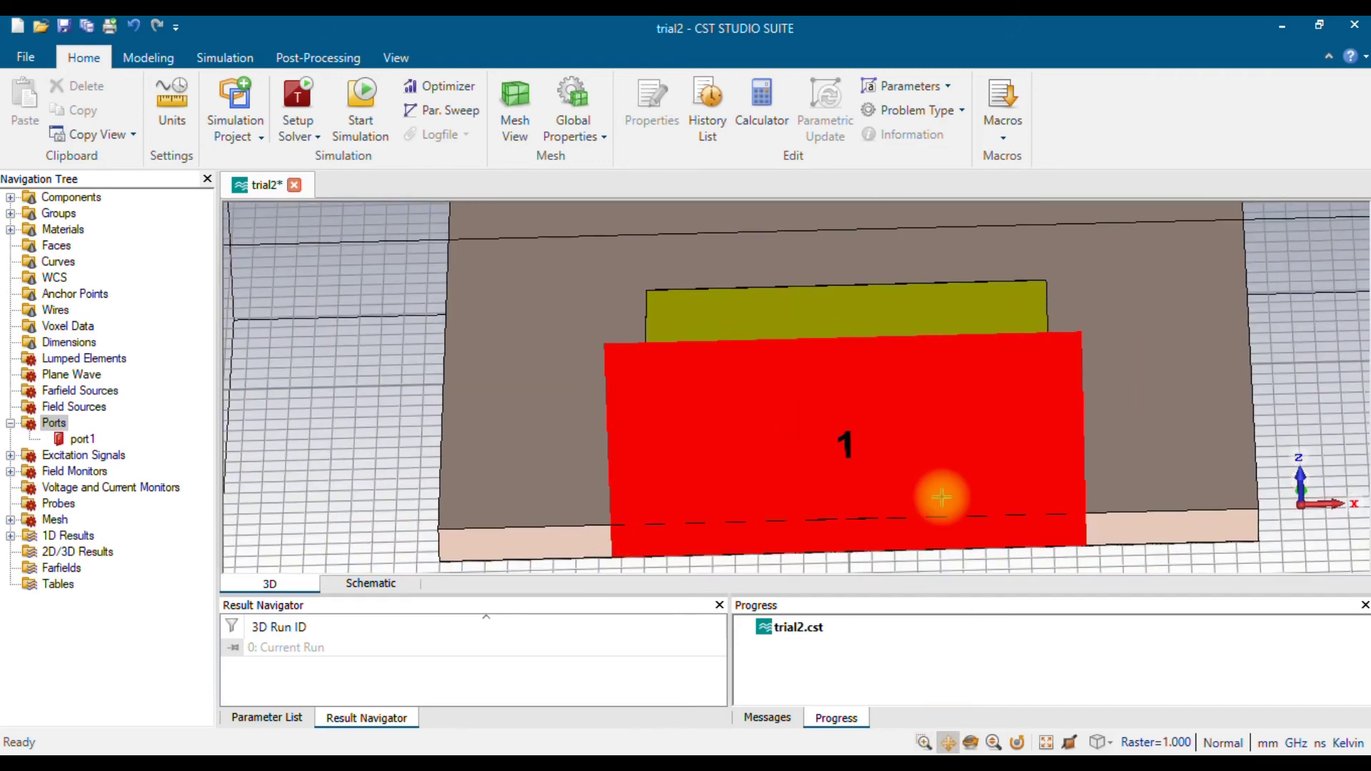
scroll(941, 497, down, 4)
drag(991, 425, 865, 390)
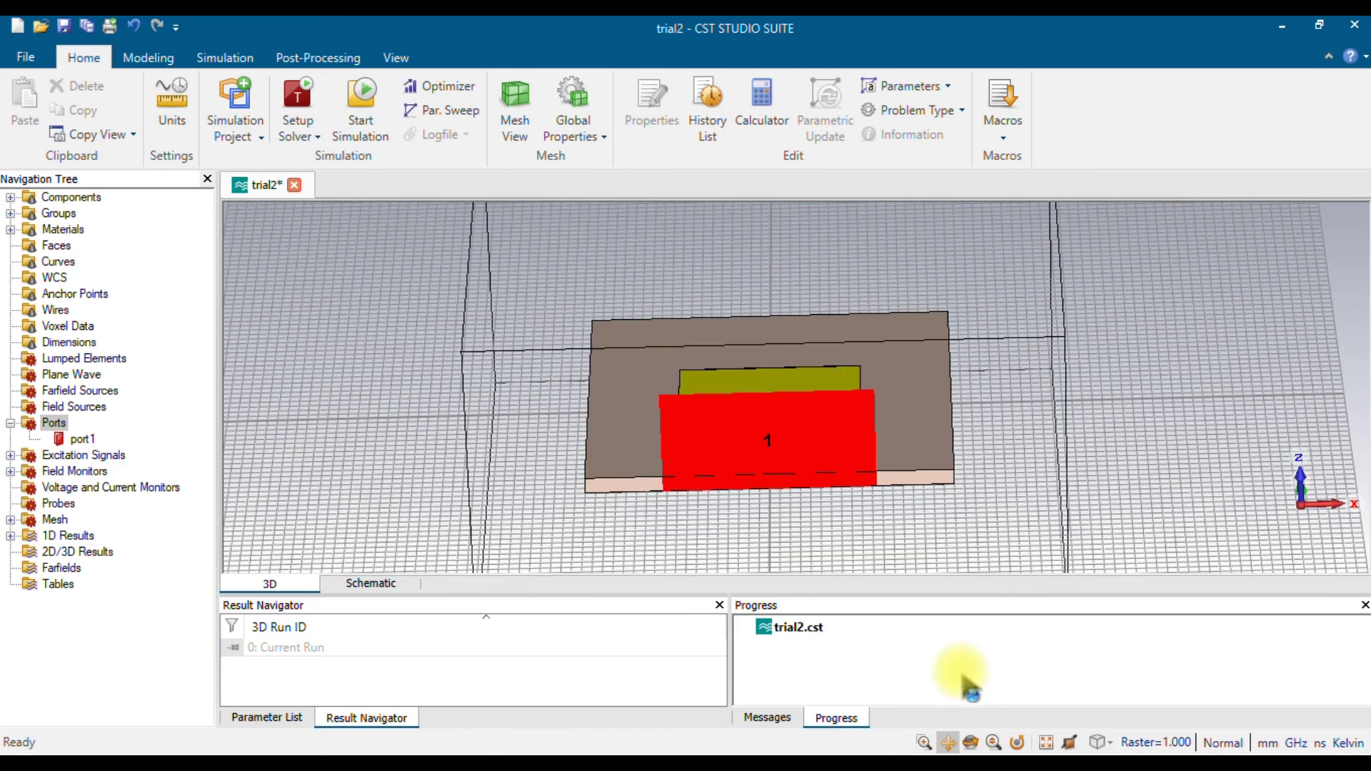
click(971, 743)
drag(830, 469, 995, 431)
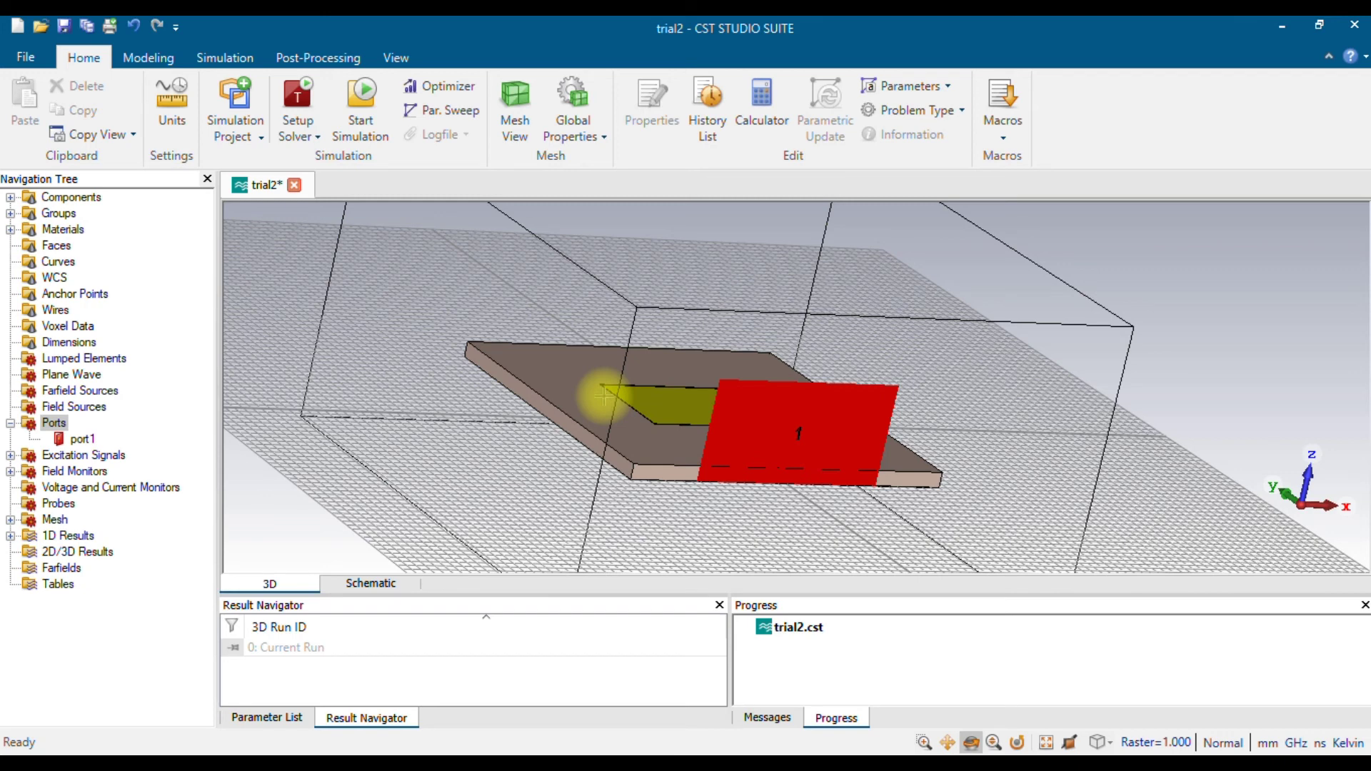
- From Simulation, open the Waveguide Port dialog for port 2, review it, and close it unsaved
click(213, 62)
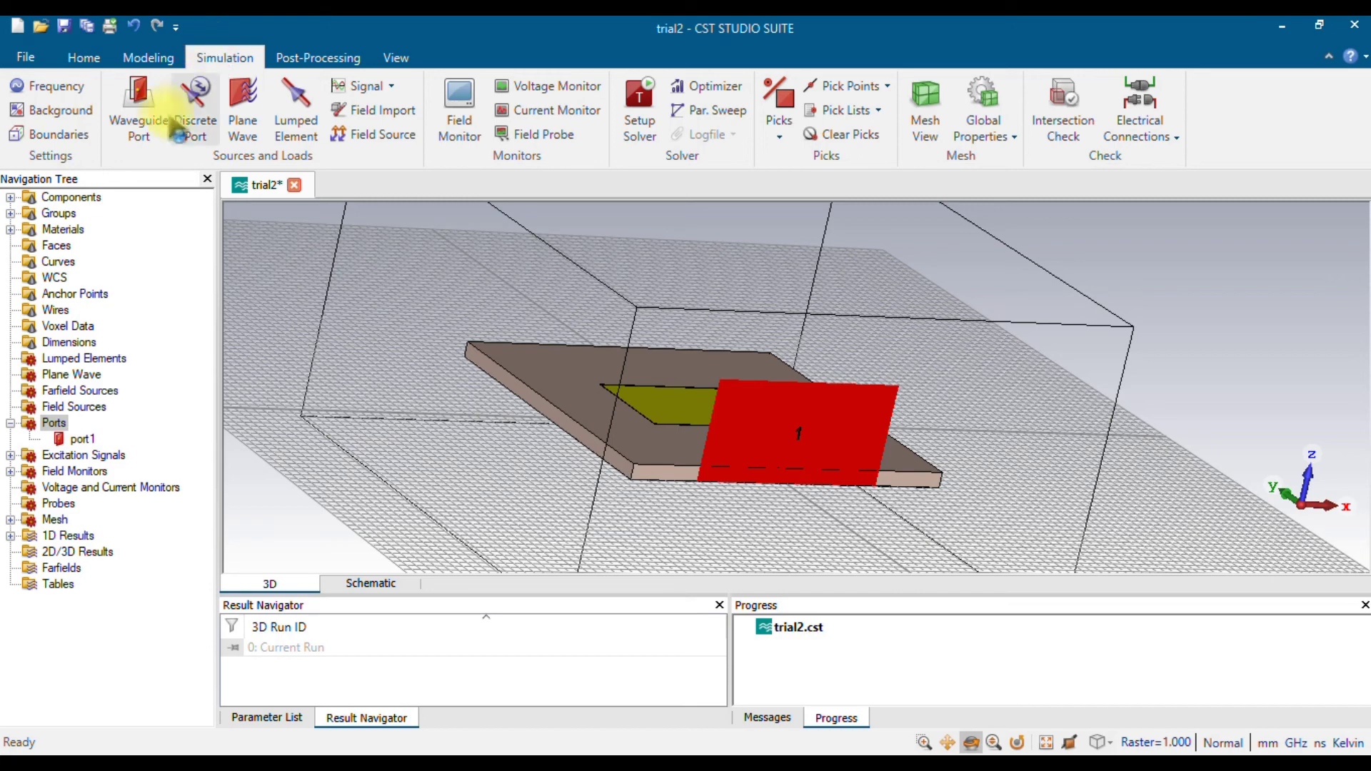
click(150, 129)
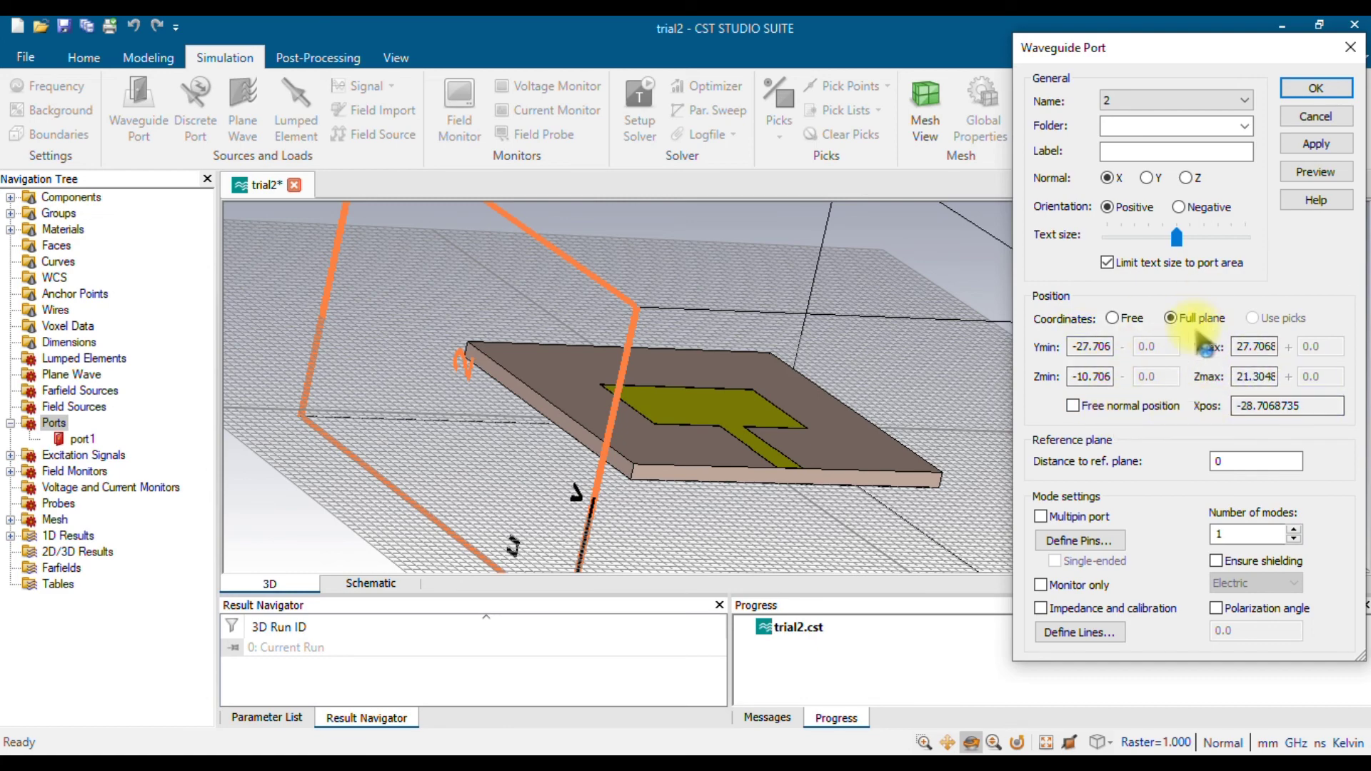
click(1326, 89)
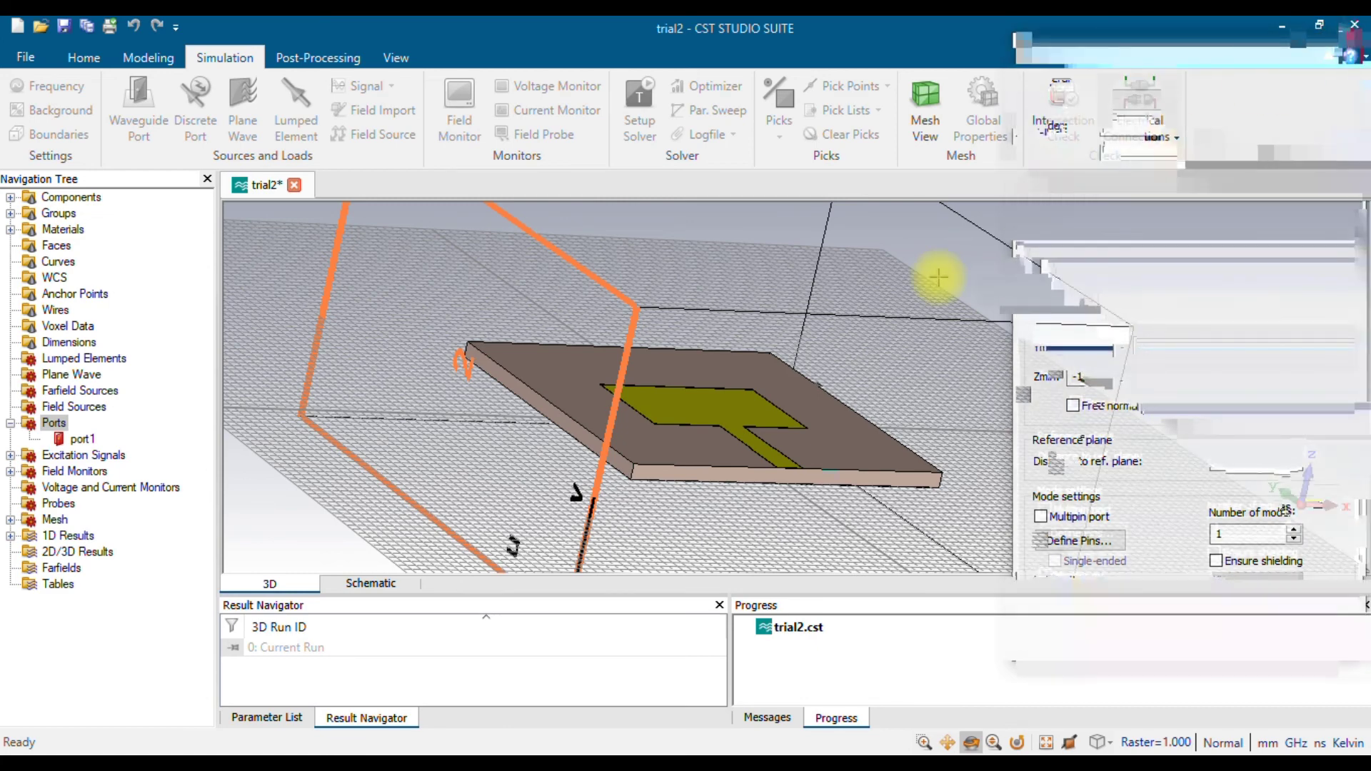